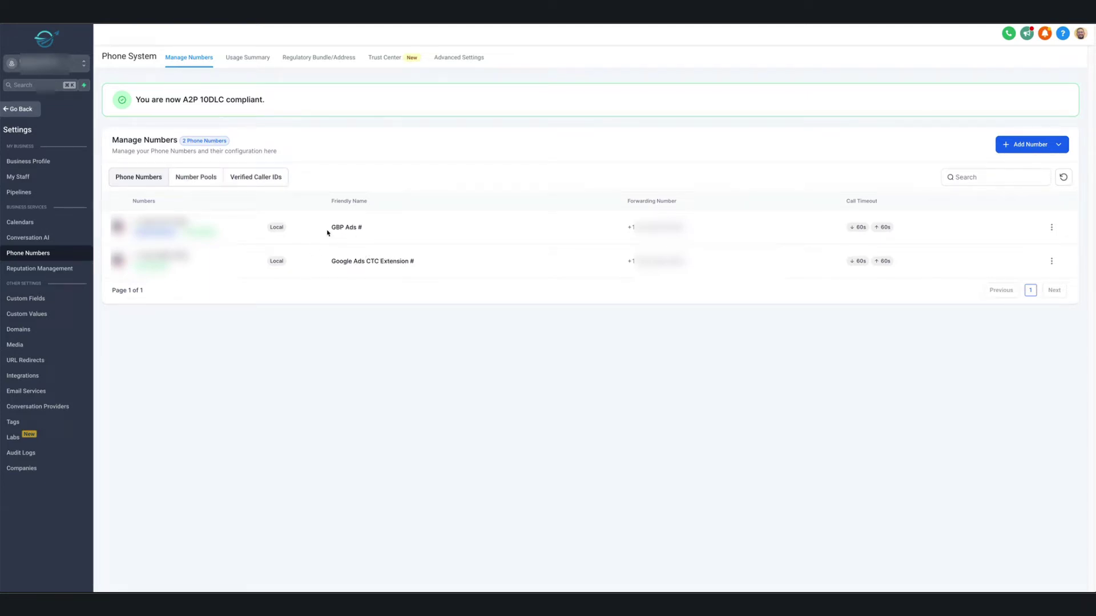
Examine the friendly names of the existing phone numbers and the tracking numbers of the number pool
drag(363, 227, 347, 266)
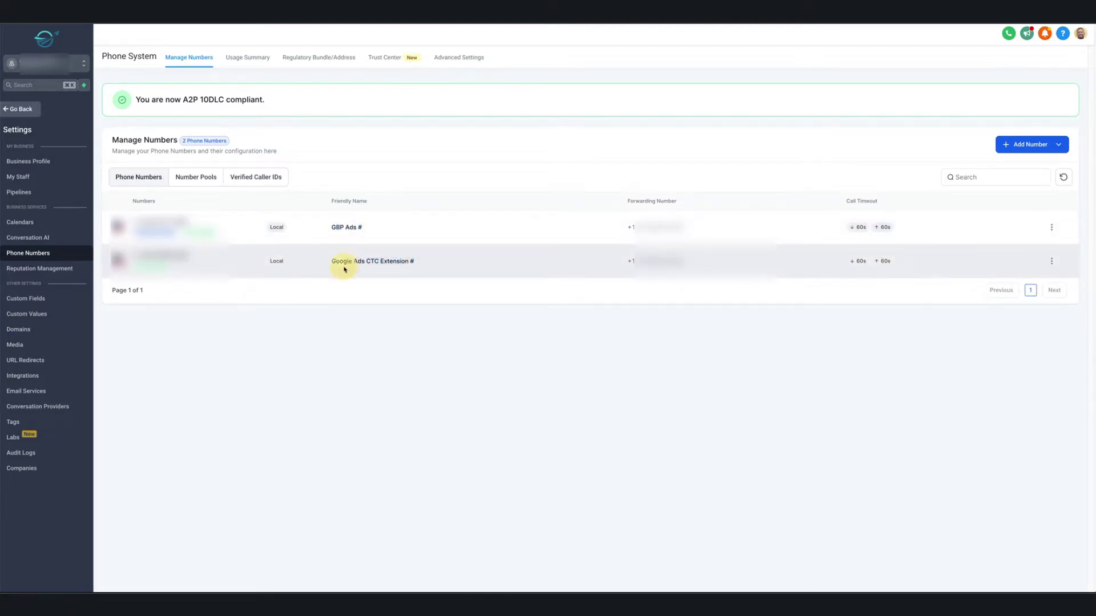
click(195, 179)
drag(607, 227, 558, 224)
click(583, 225)
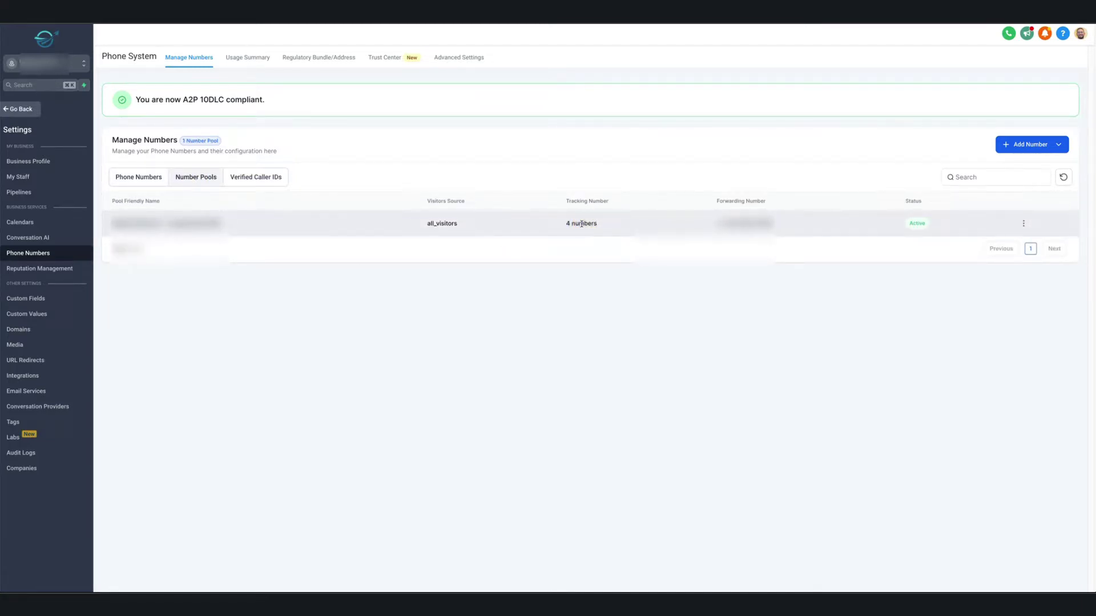
drag(597, 223, 565, 222)
click(581, 226)
click(140, 181)
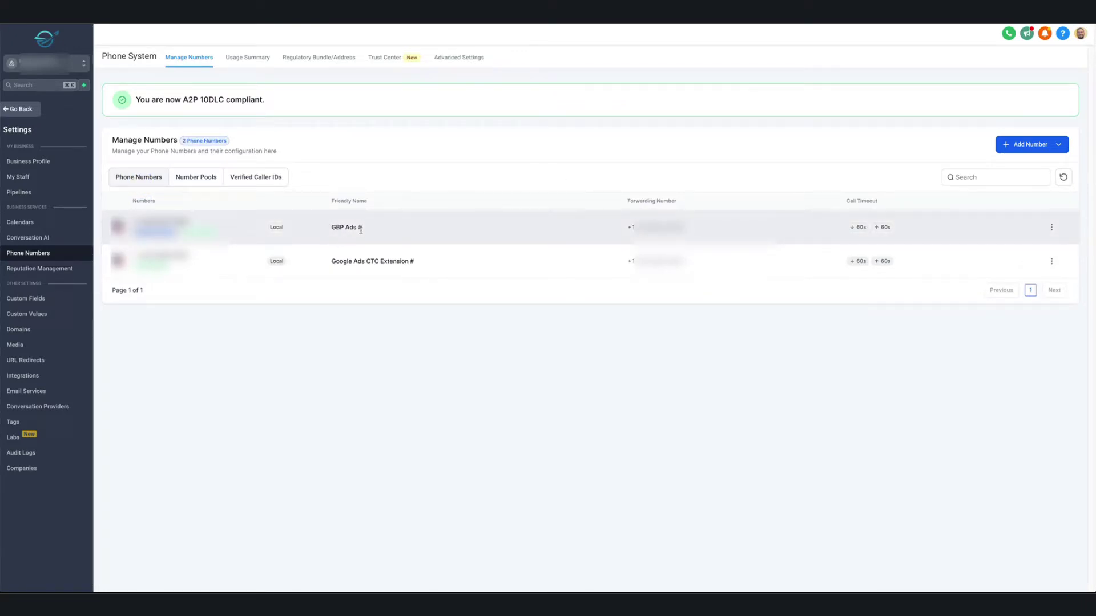
drag(363, 227, 332, 228)
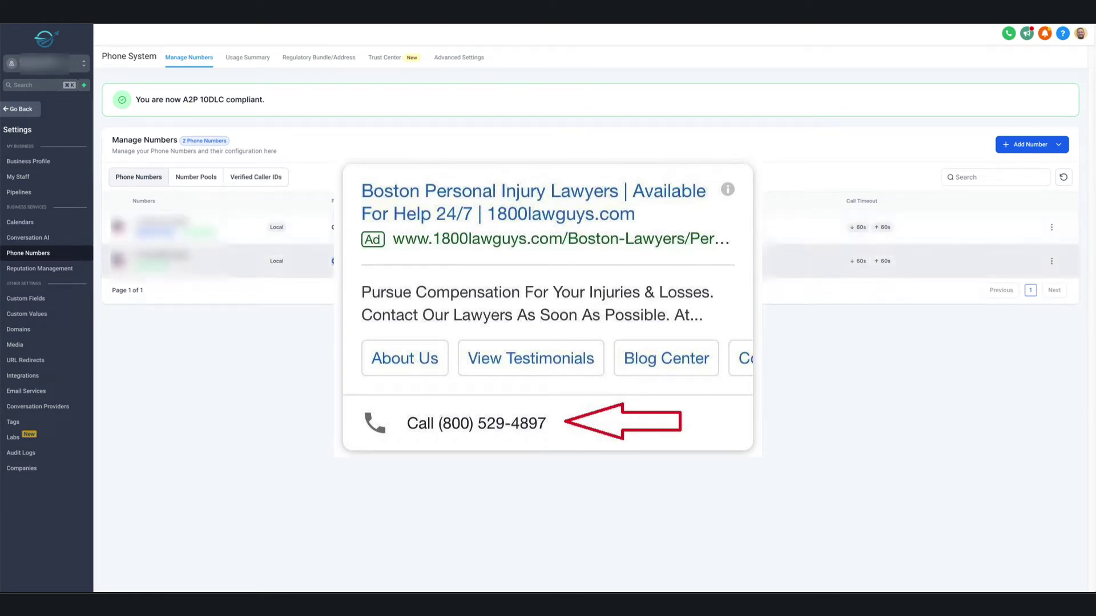
click(184, 178)
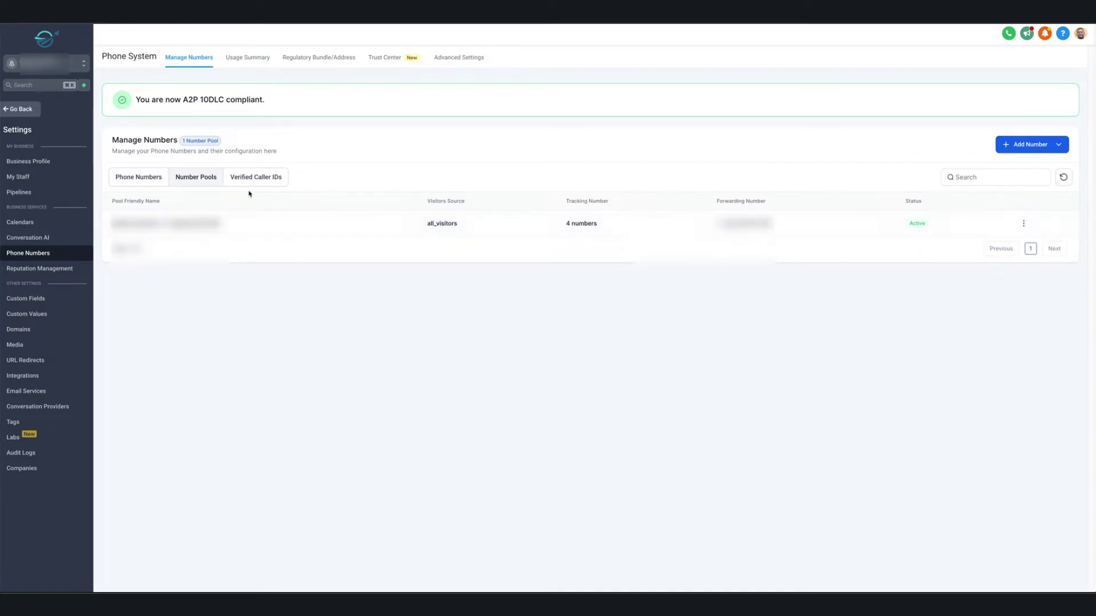
click(155, 181)
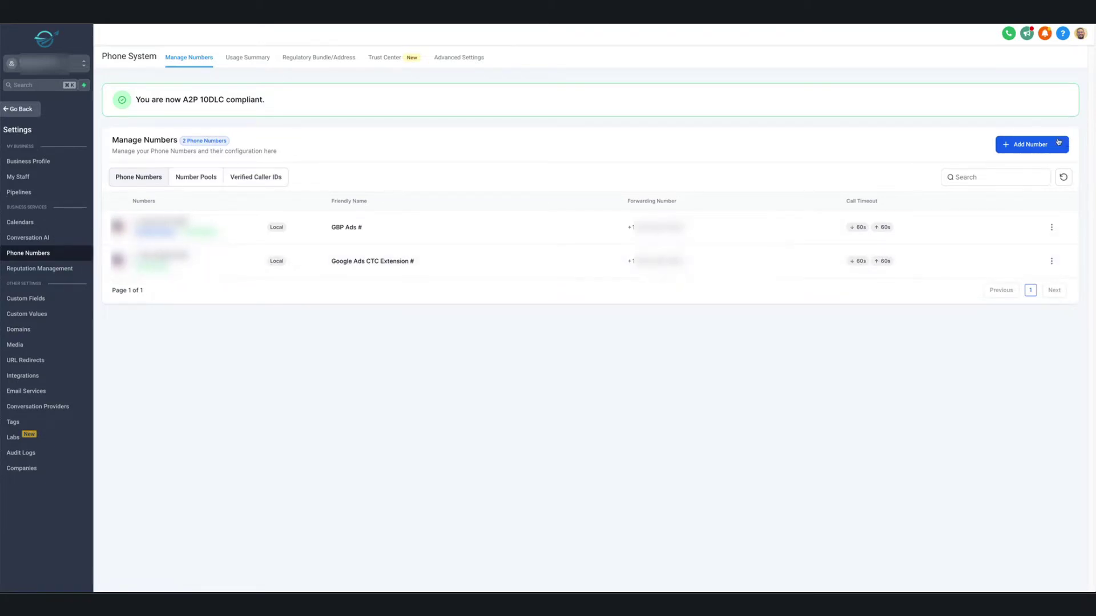
Search the US numbers available to buy for those whose first part matches 530, leaving without a purchase
click(1061, 146)
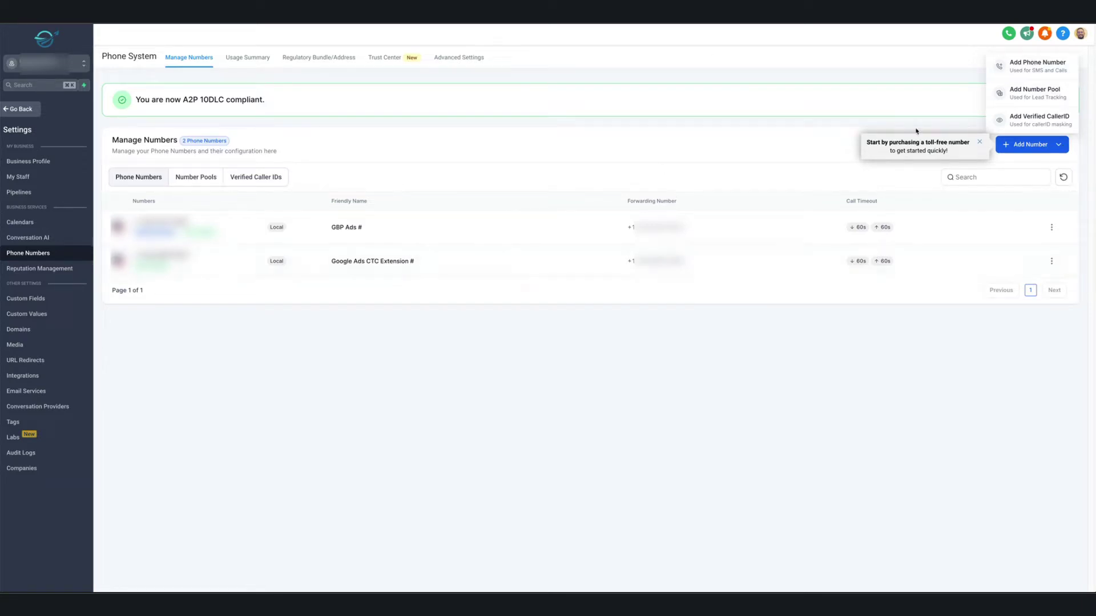
click(1025, 71)
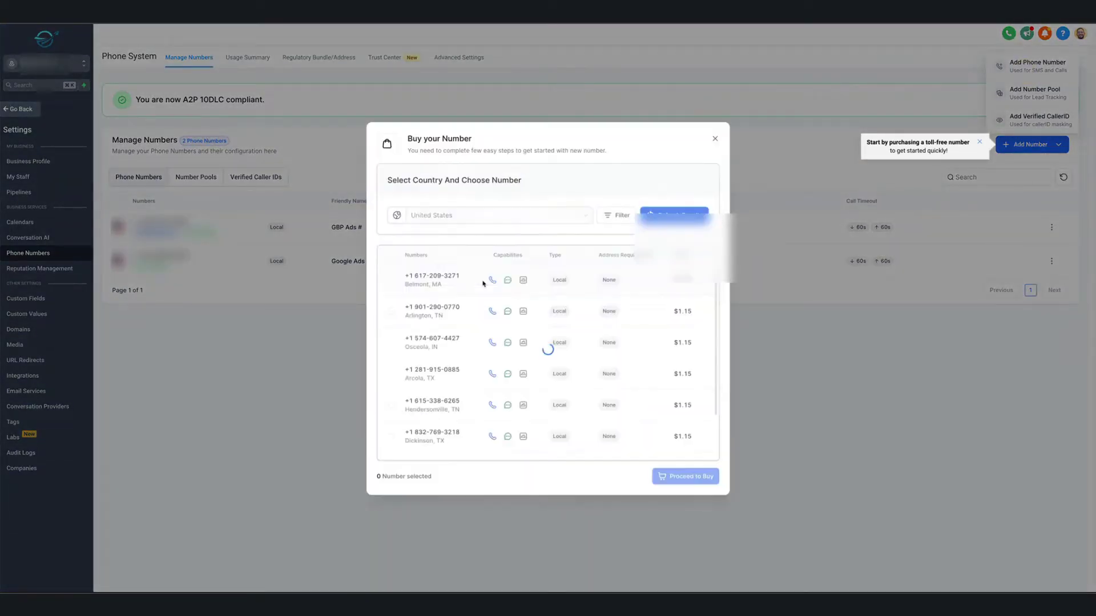
click(632, 219)
click(625, 236)
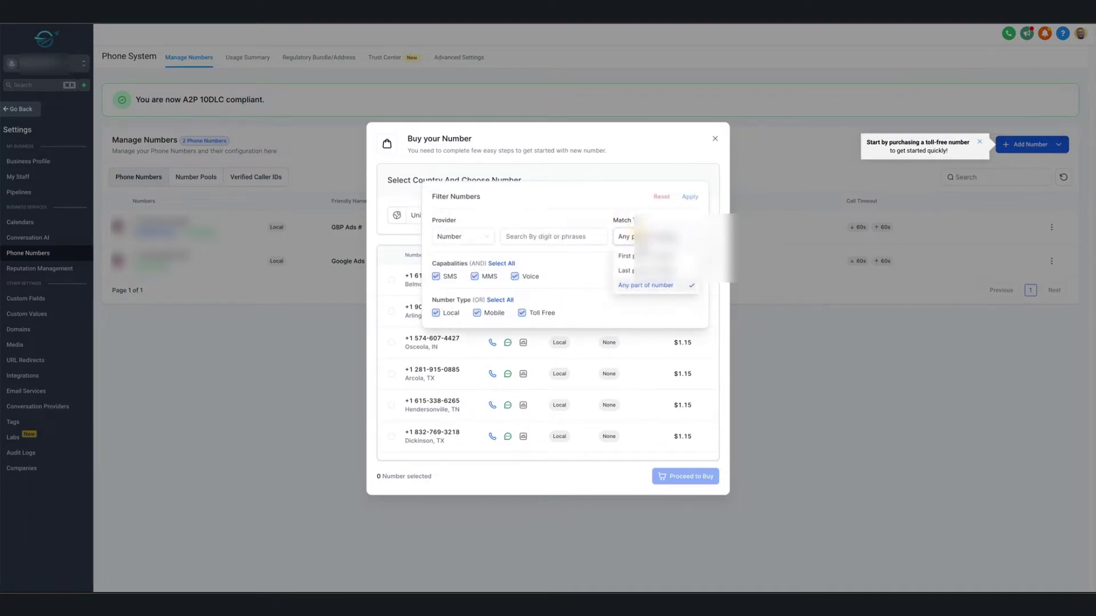
click(625, 256)
click(554, 238)
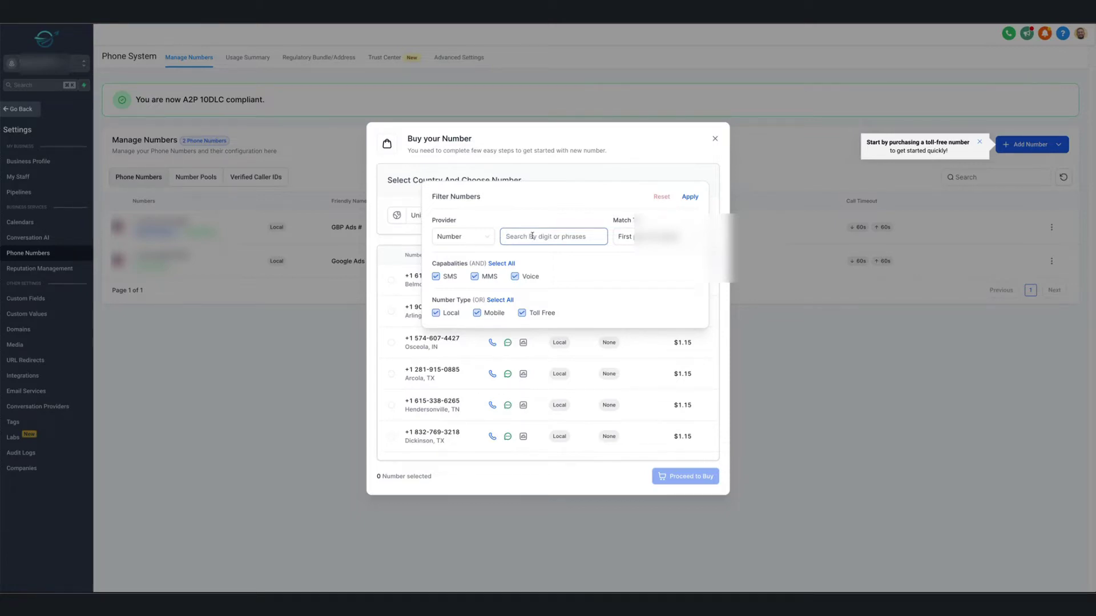
text(615)
click(689, 197)
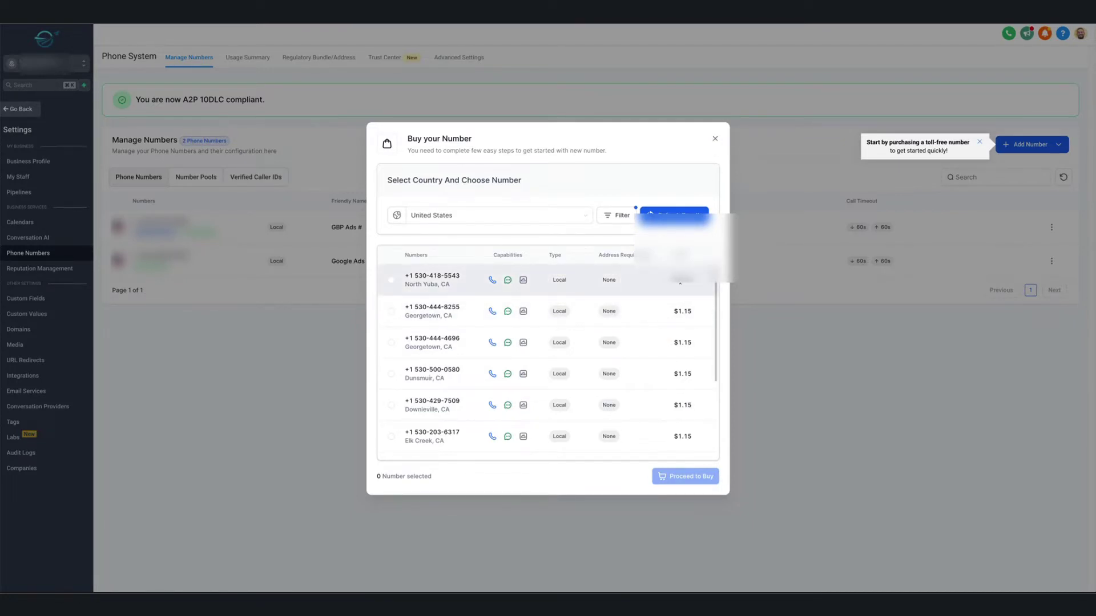
click(714, 138)
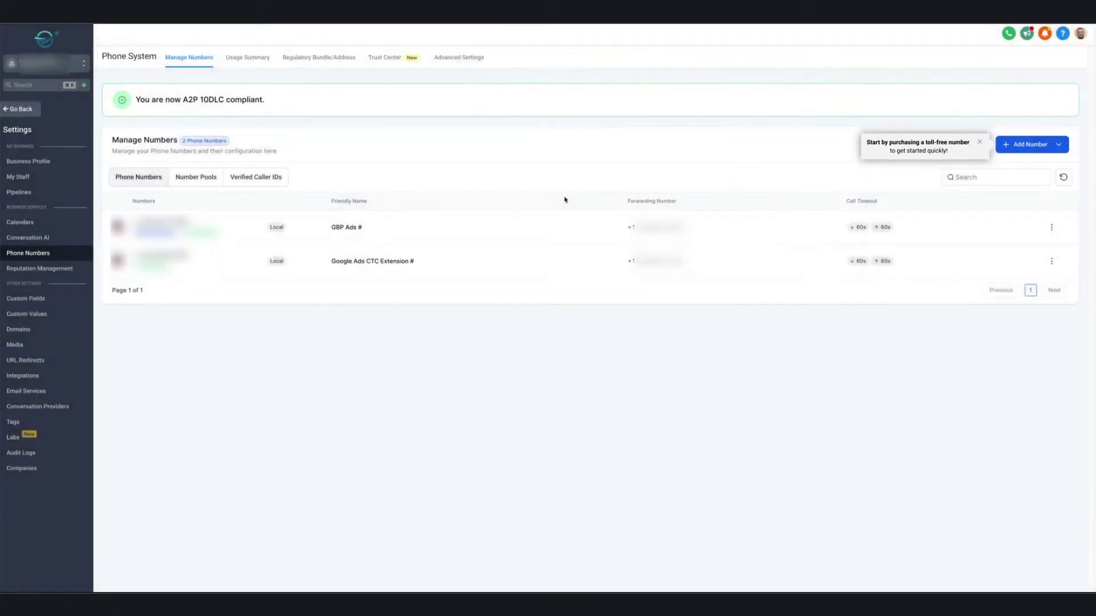
Review the configuration of the GBP Ads number without changing it, and check the Google Ads CTC Extension entry
click(1052, 227)
click(1037, 193)
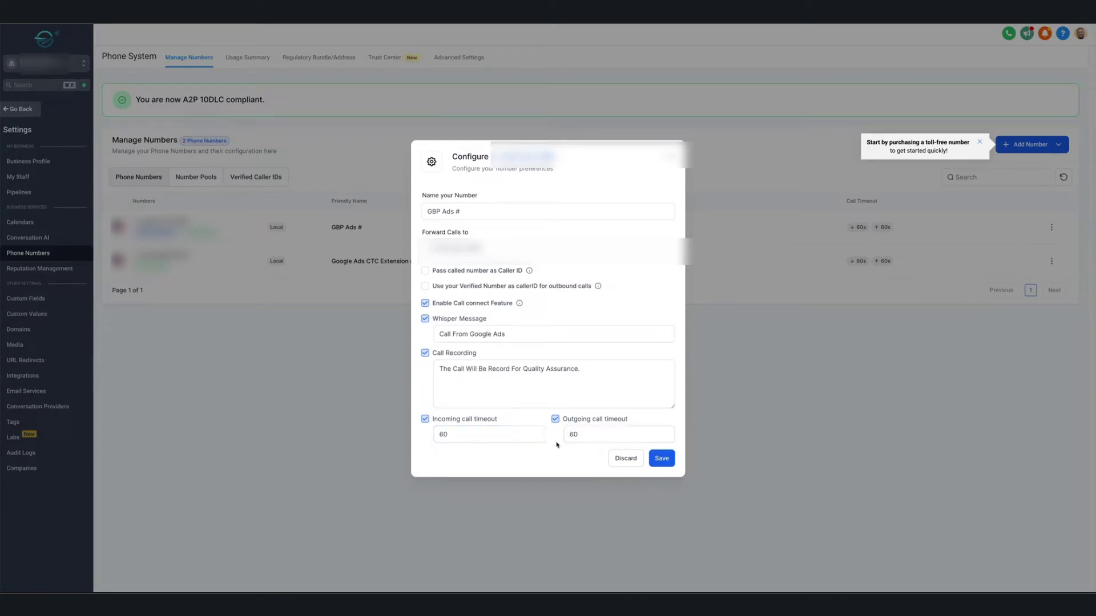
key(Escape)
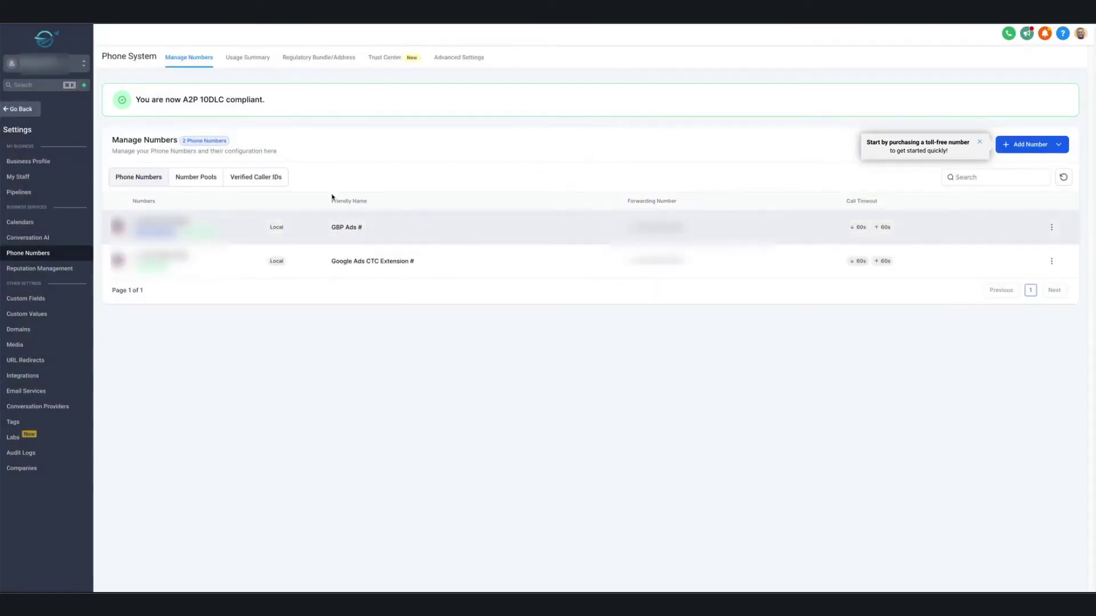
drag(324, 263, 453, 261)
click(452, 261)
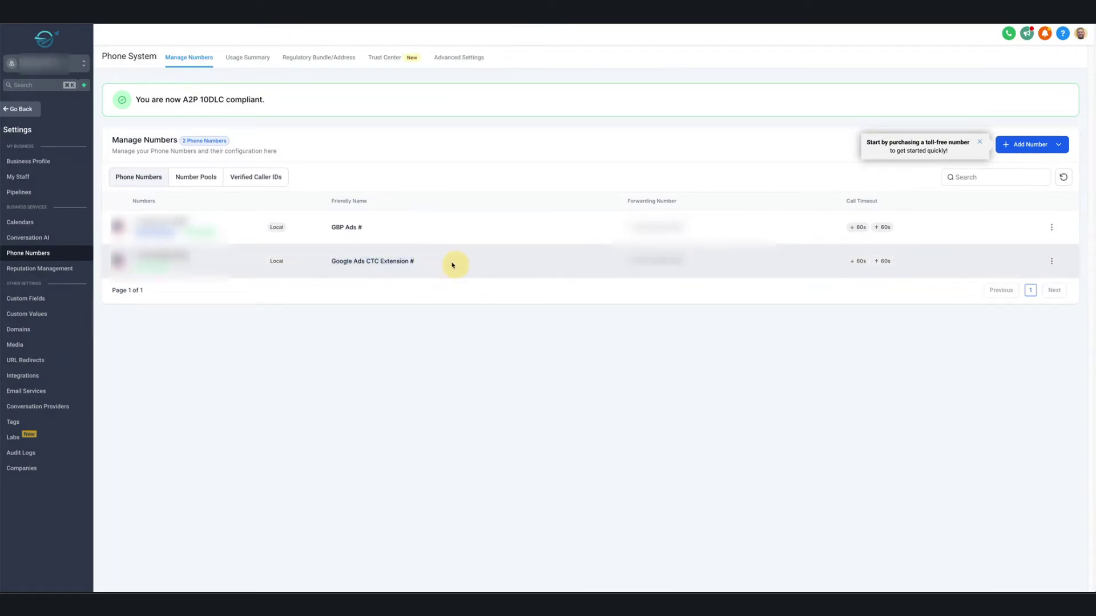
Start a new number pool for Visitors Activity tracking that monitors all visitors, proceeding to the pool details
click(194, 179)
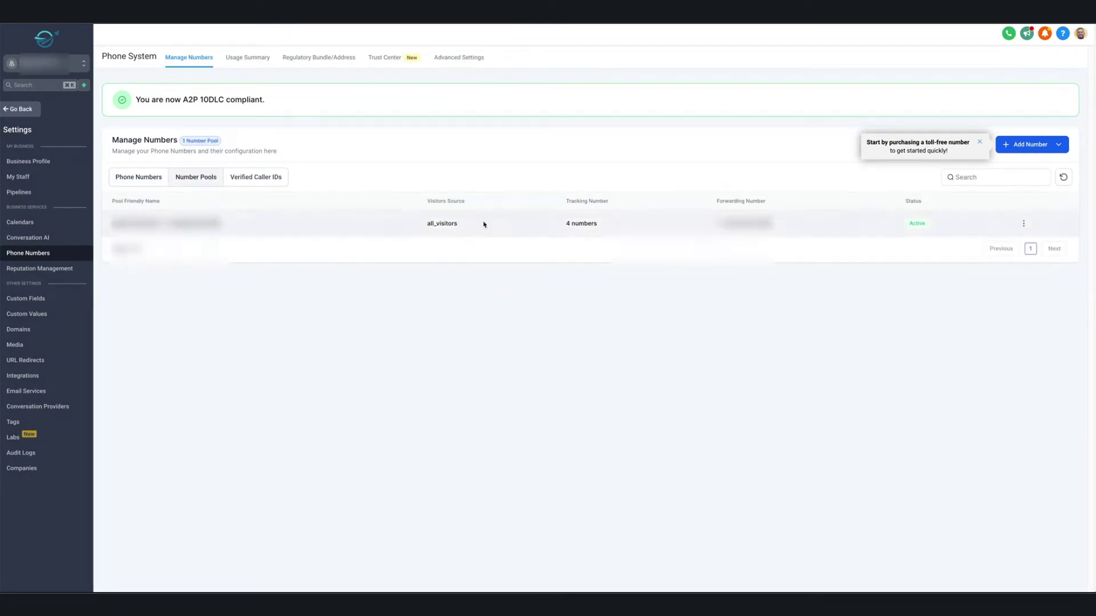
click(1057, 146)
click(1036, 92)
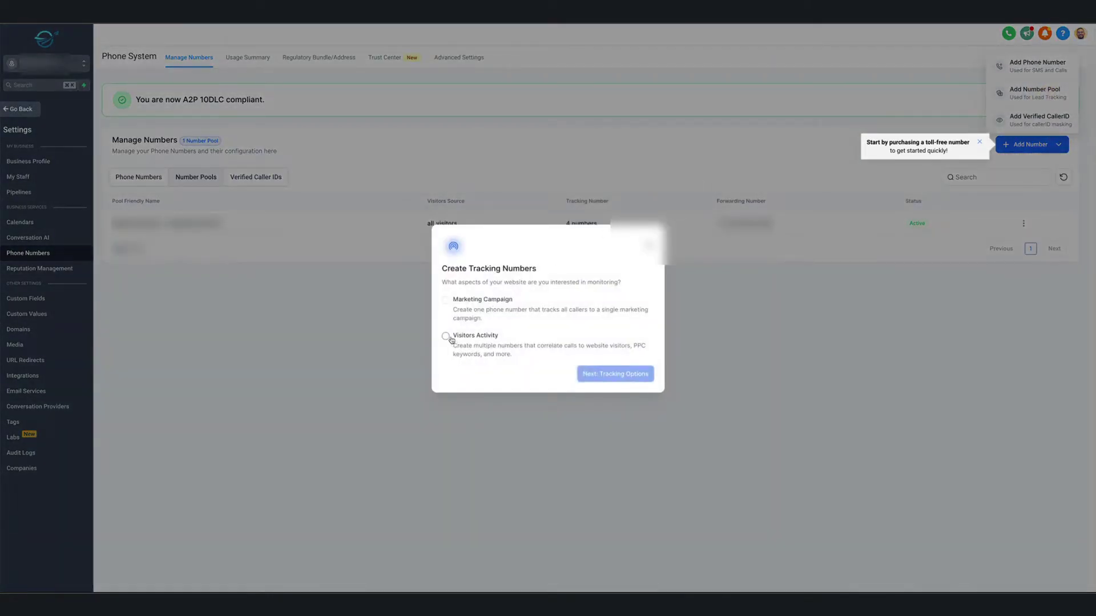
click(495, 338)
click(603, 375)
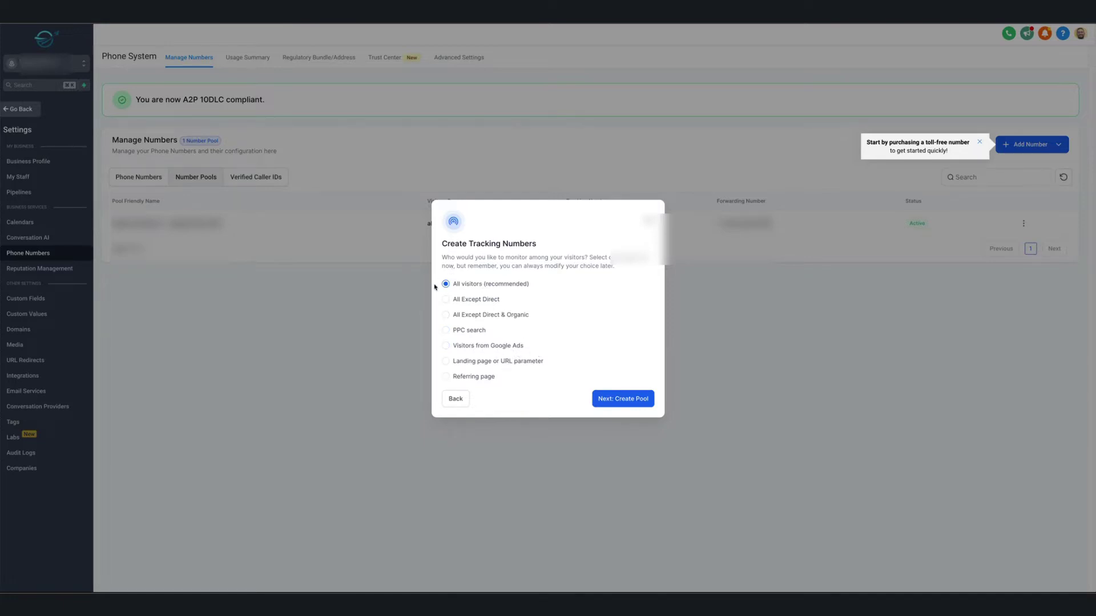
click(631, 397)
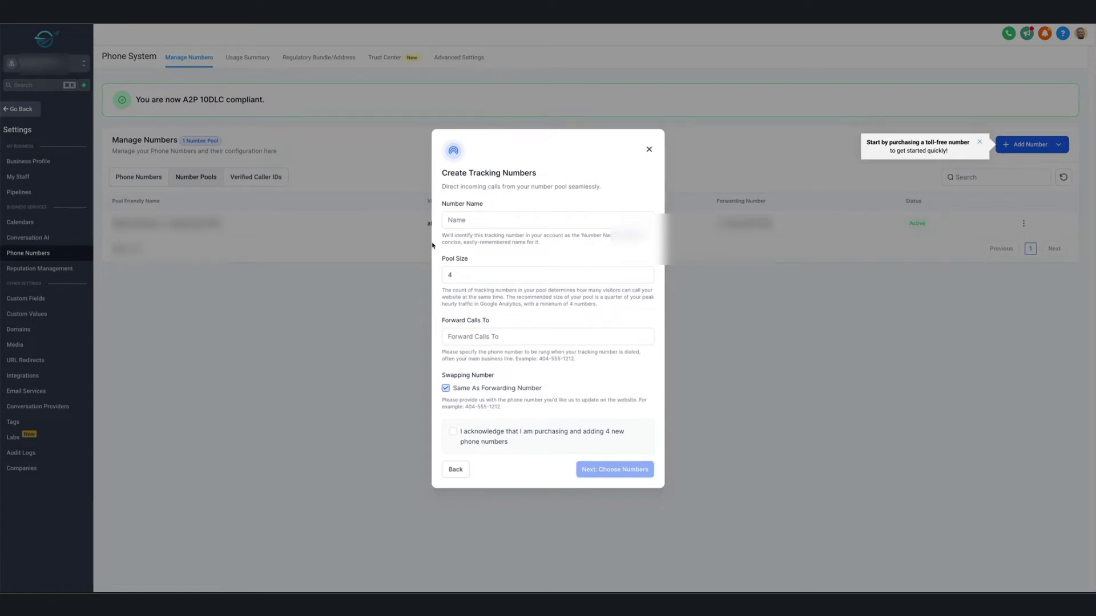
Examine the name, pool size and call forwarding fields of the new number pool
click(468, 220)
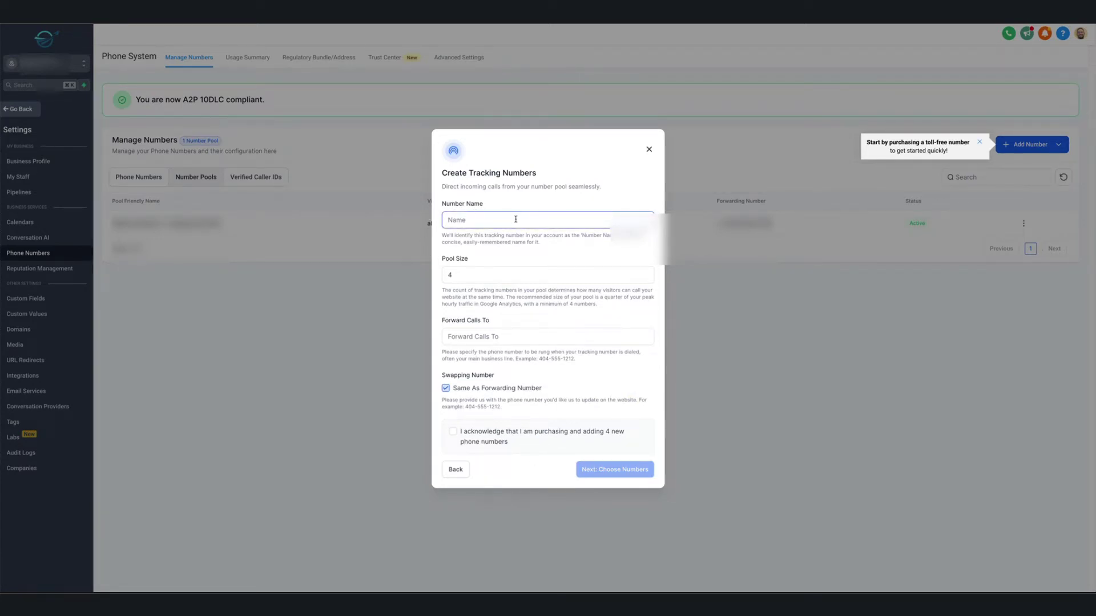
click(450, 279)
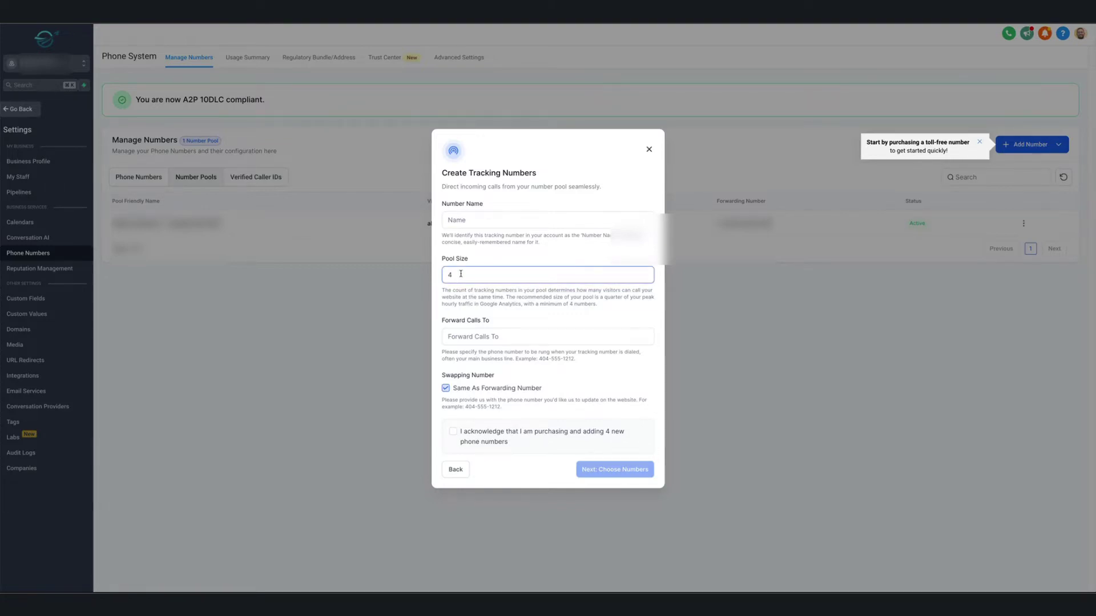
click(494, 337)
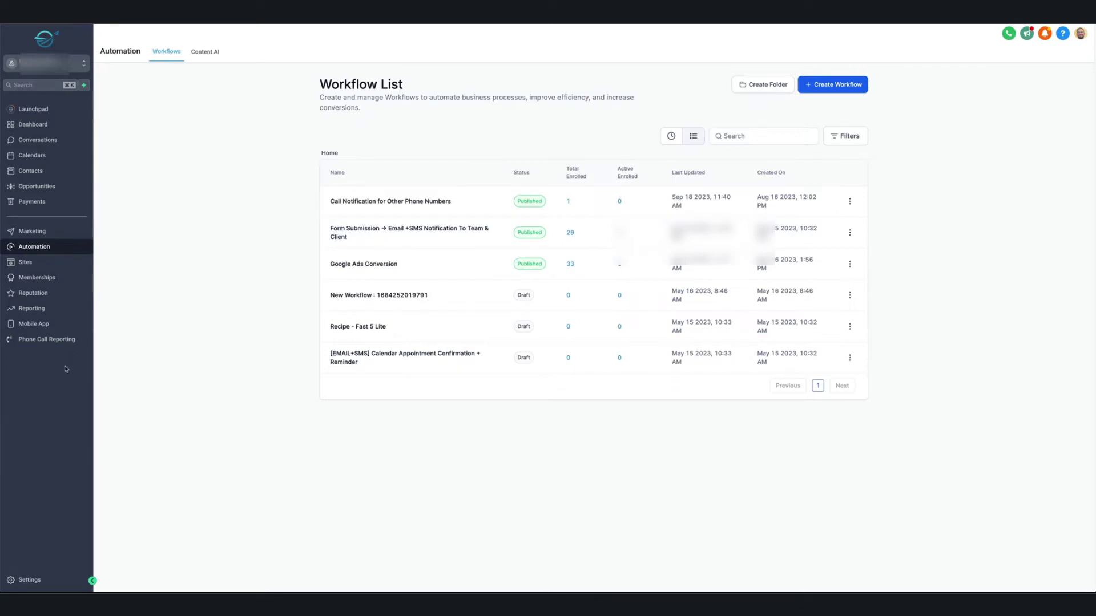
Check the Google account and AdWords connection in the integrations settings, then return to the workflow list
click(49, 580)
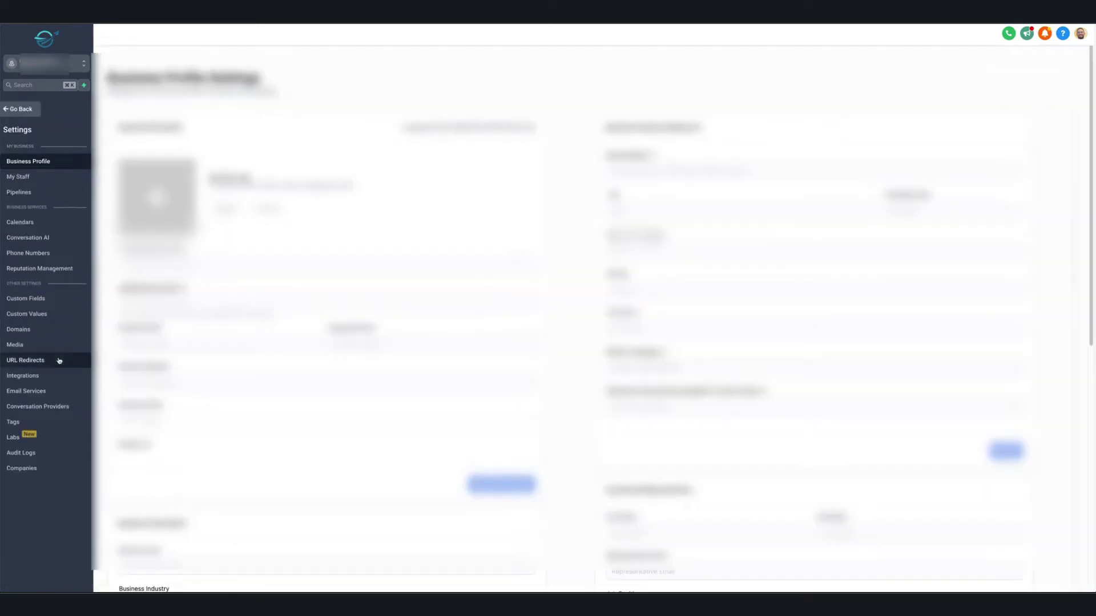
click(23, 375)
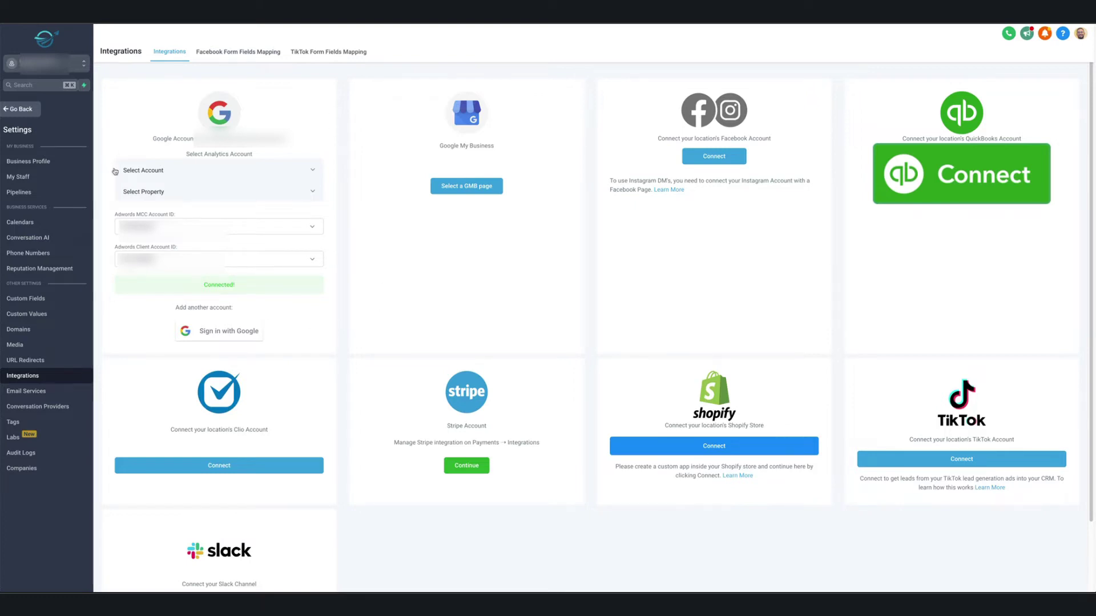
click(20, 108)
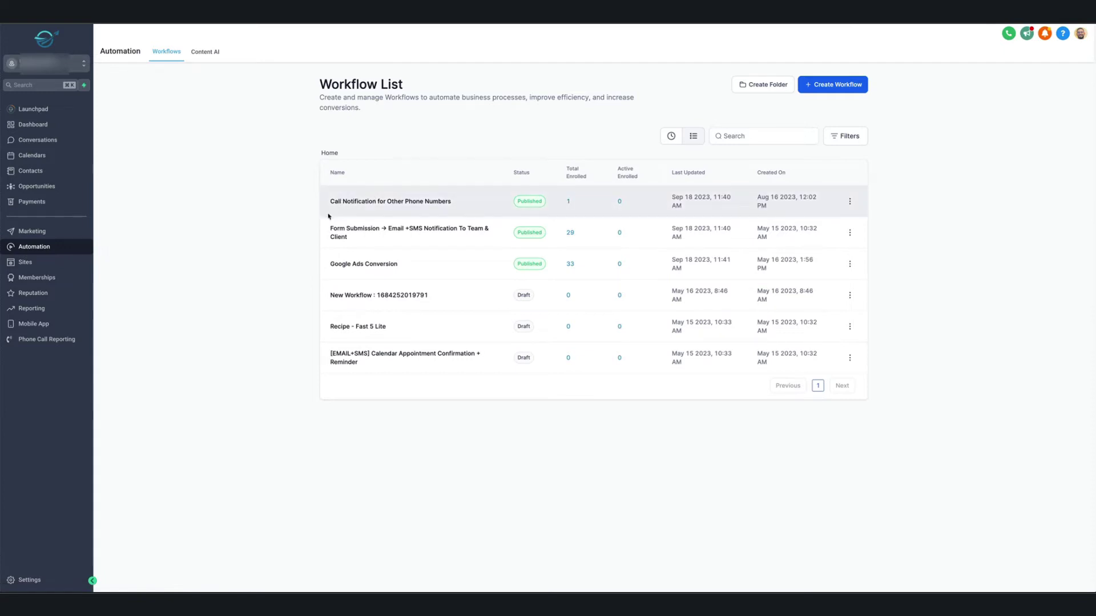
Open the Google Ads Conversion workflow and review the filters of its Call Status trigger
click(378, 261)
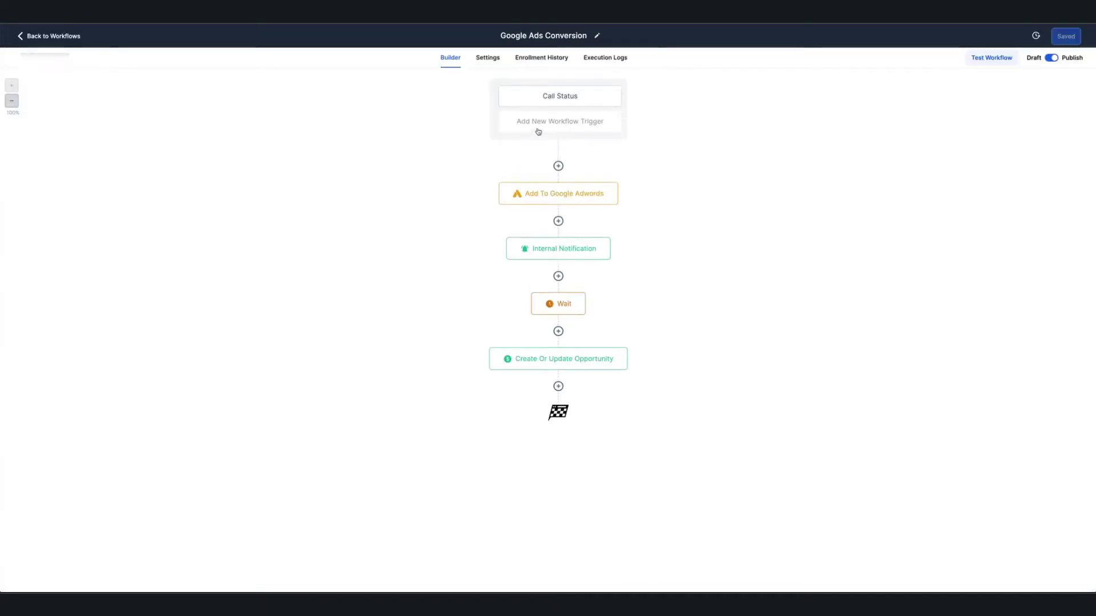
click(549, 104)
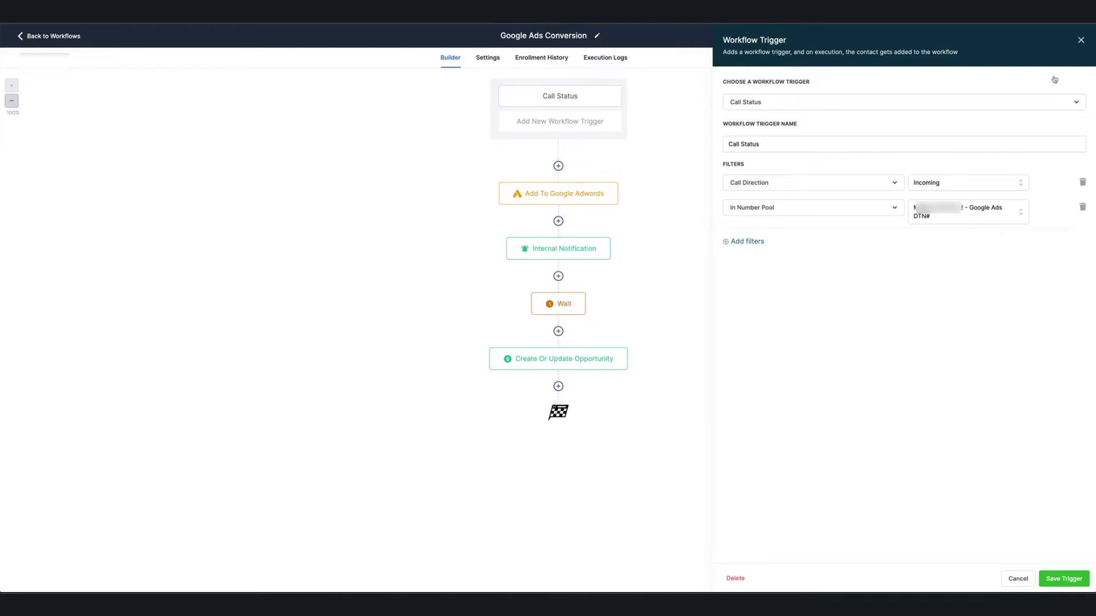
click(1079, 42)
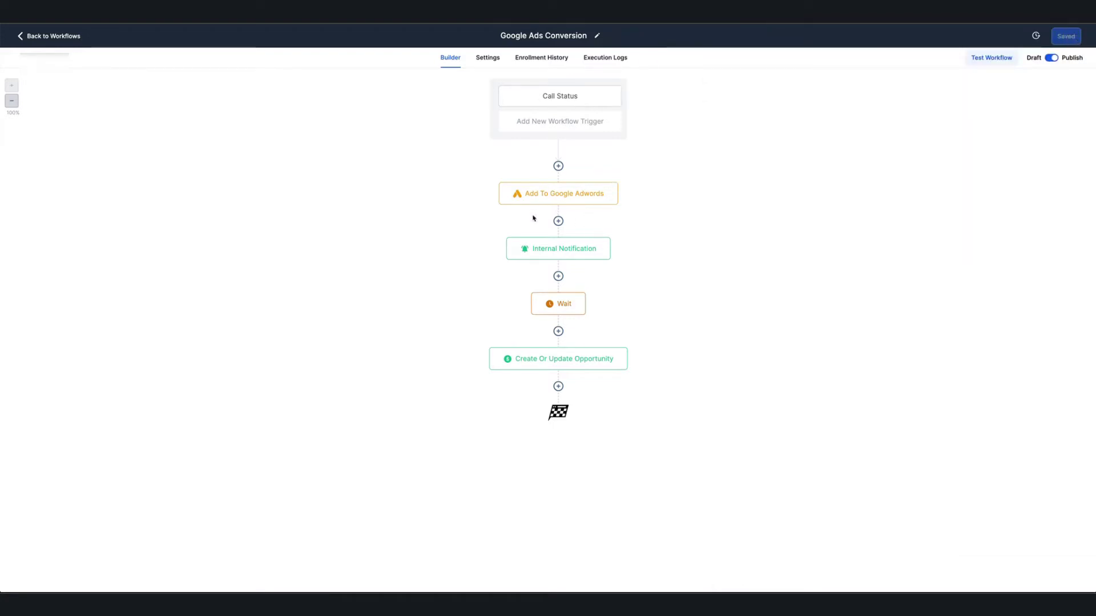
Find the Add To Google Adwords action for the position directly after the Call Status trigger and open its settings
click(558, 166)
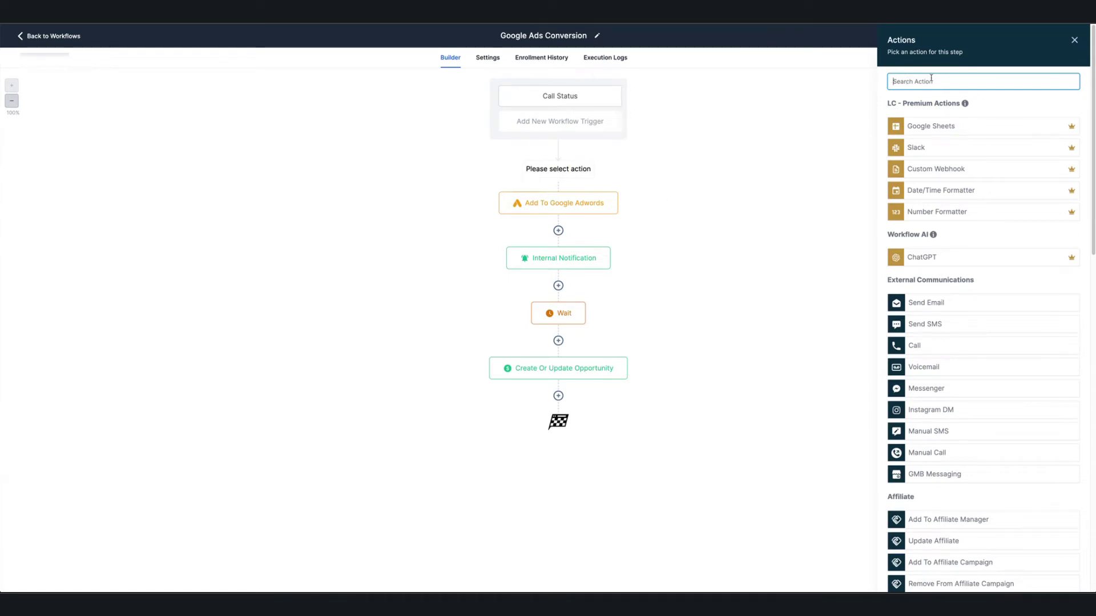
text(googl)
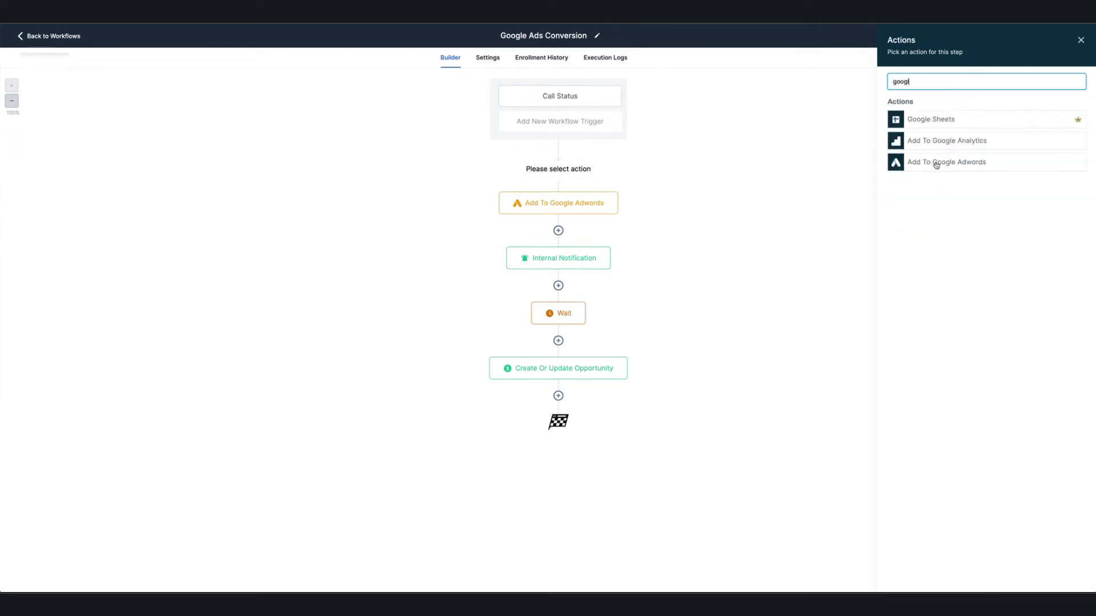
click(989, 166)
click(557, 194)
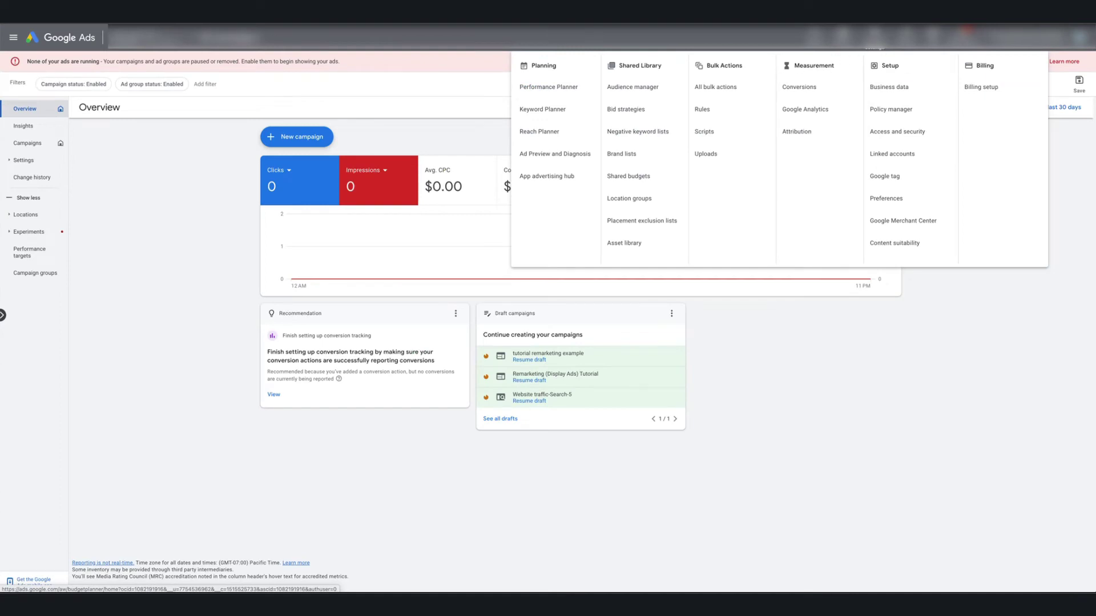
Start a new Google Ads conversion action of the Import kind, using manual import by API or uploads to track conversions from clicks
click(799, 87)
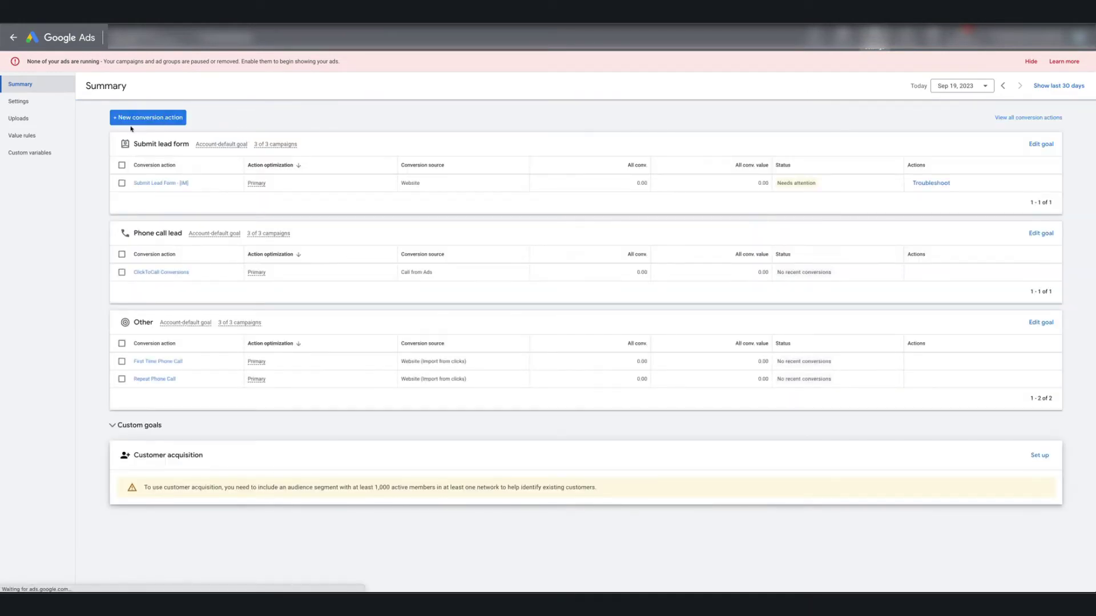
click(158, 120)
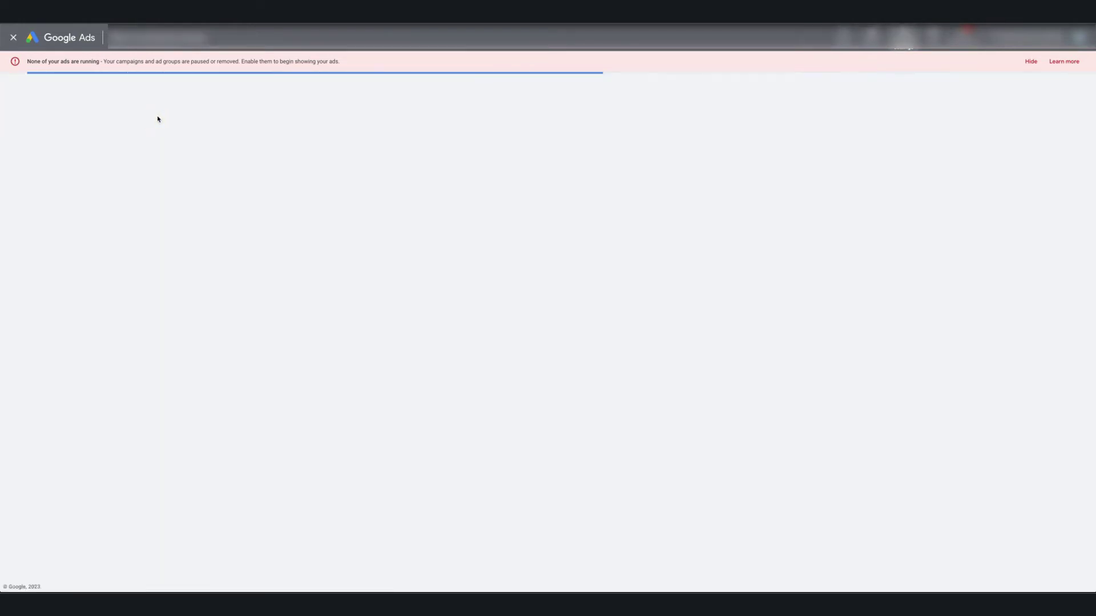
click(719, 193)
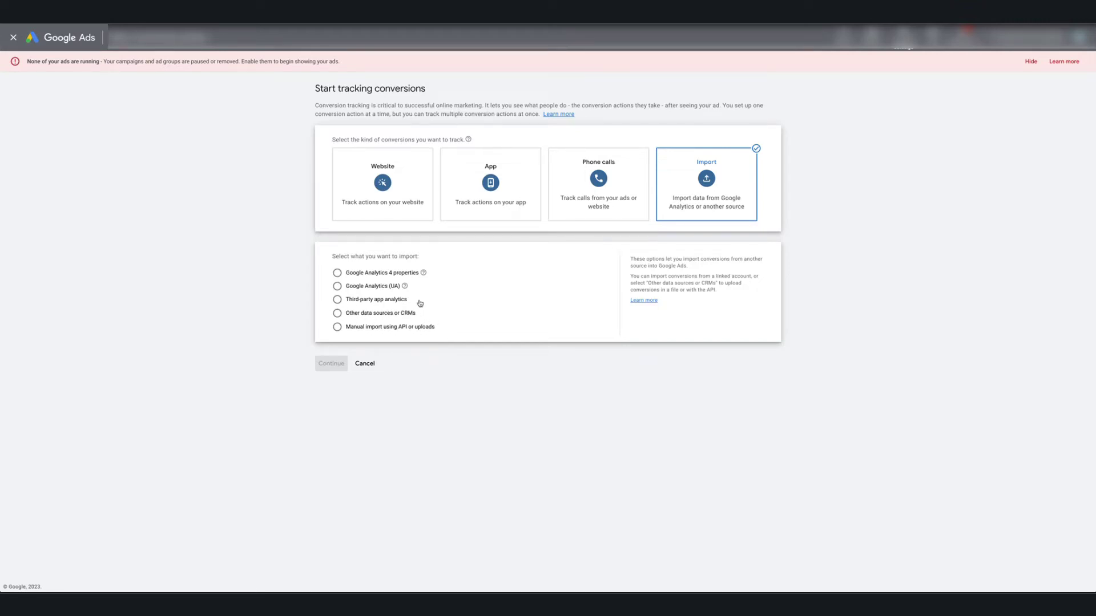
click(337, 327)
click(355, 340)
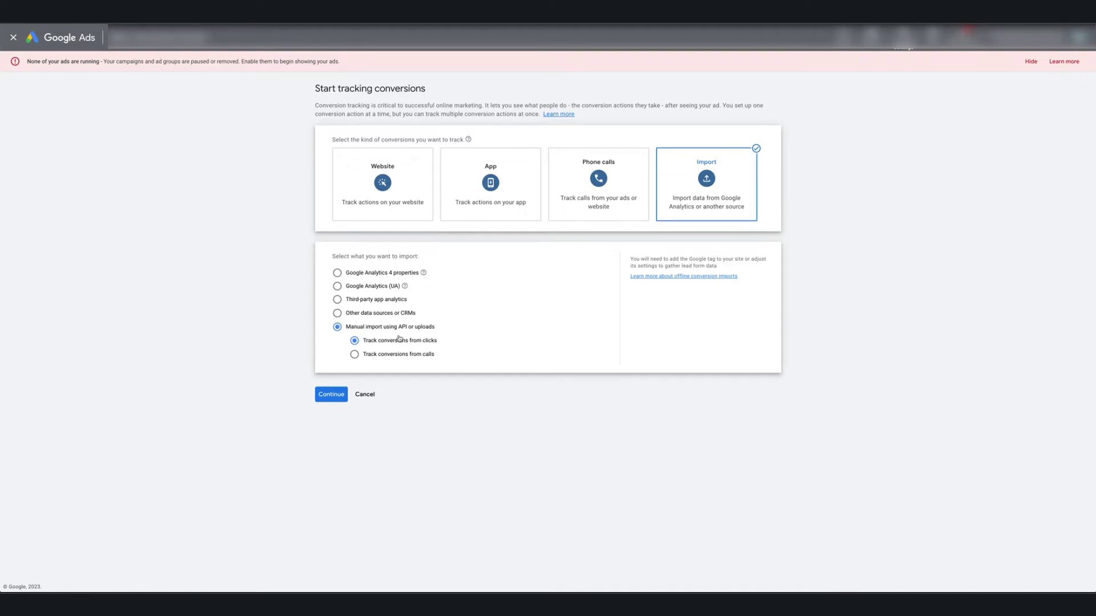
Continue to the conversion settings, choose Converted lead as the goal category, and expand its conversion action optimization options
click(339, 395)
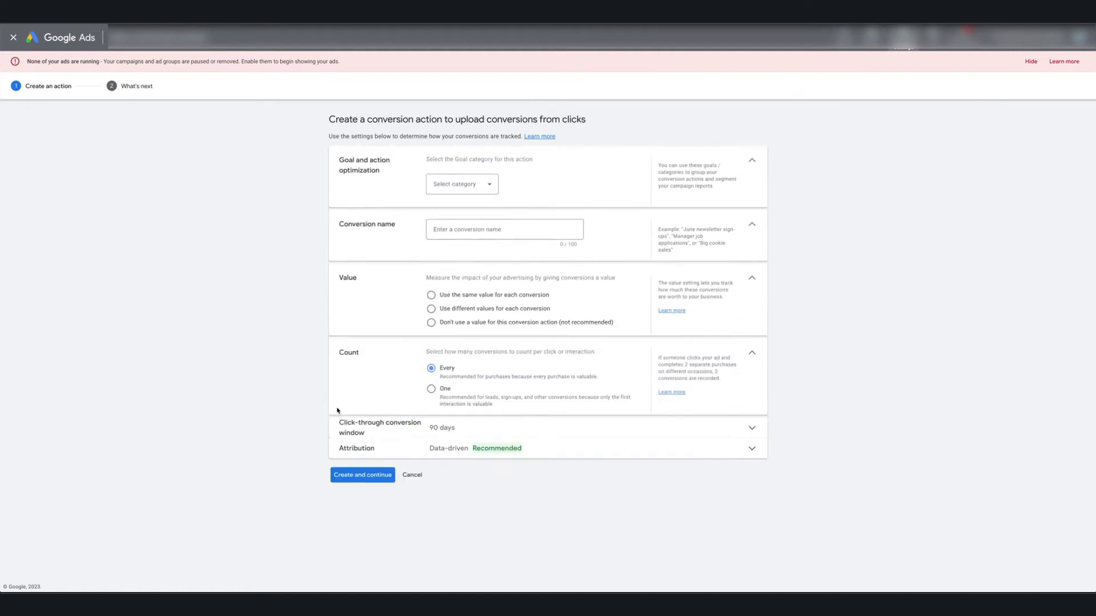
click(484, 181)
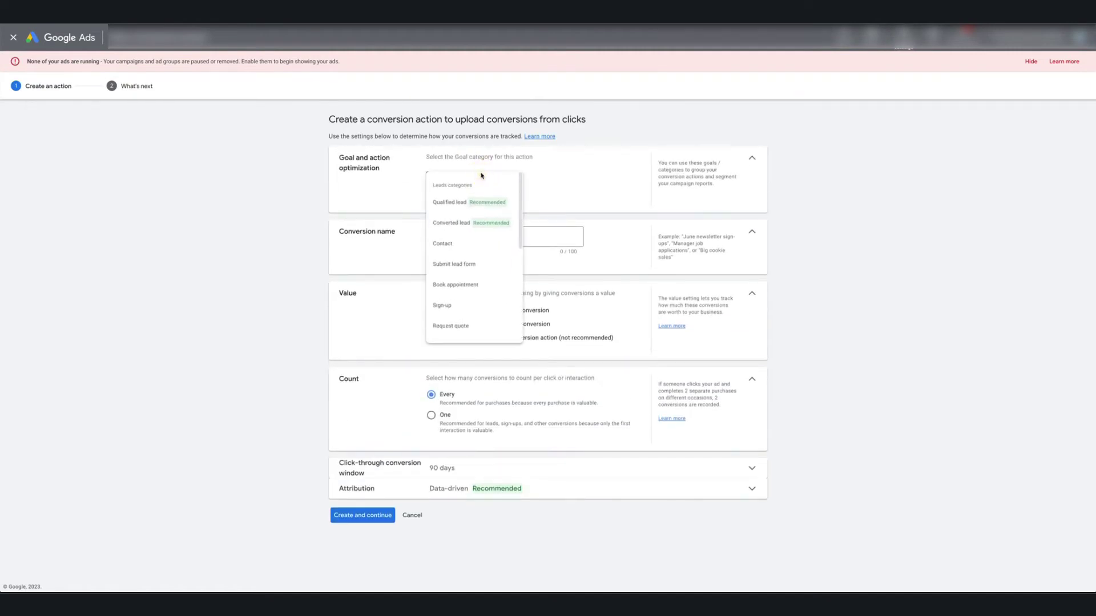
click(469, 225)
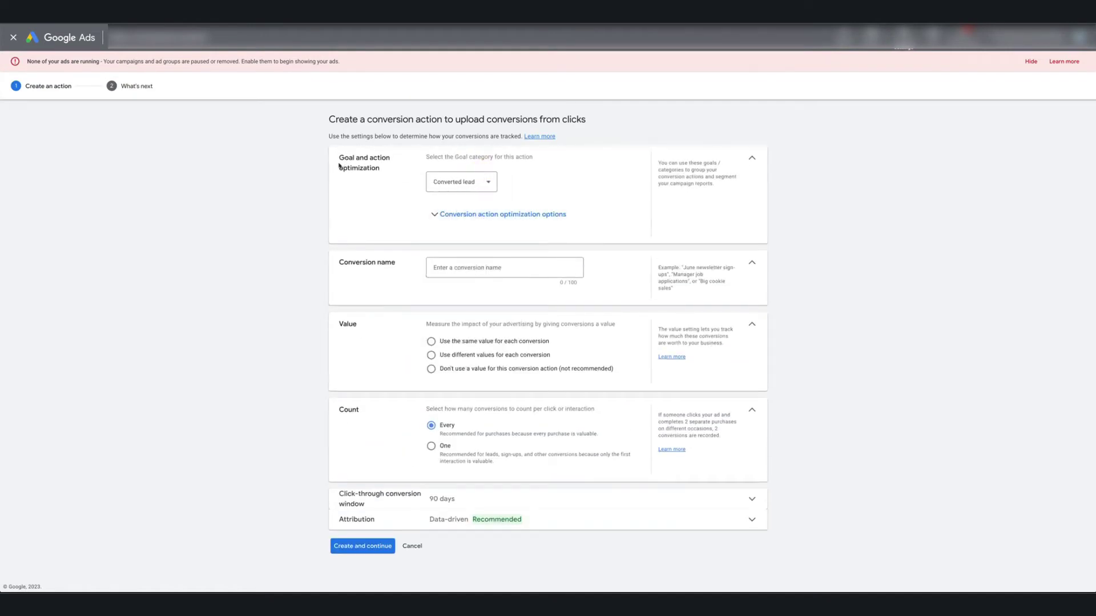
click(458, 215)
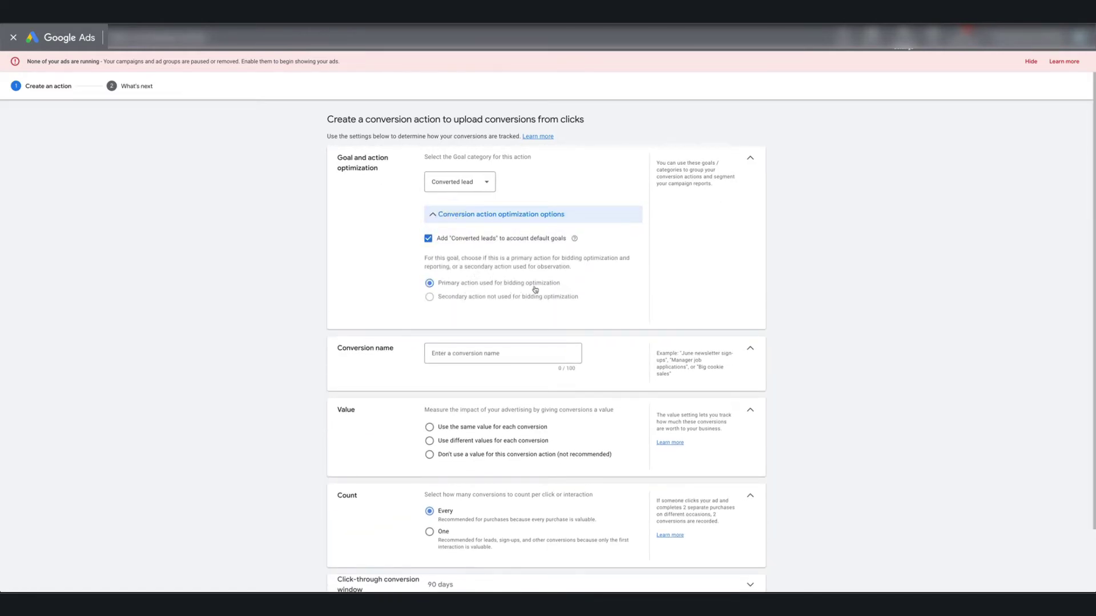
Name the conversion action Phone Call Lead GHL
click(457, 356)
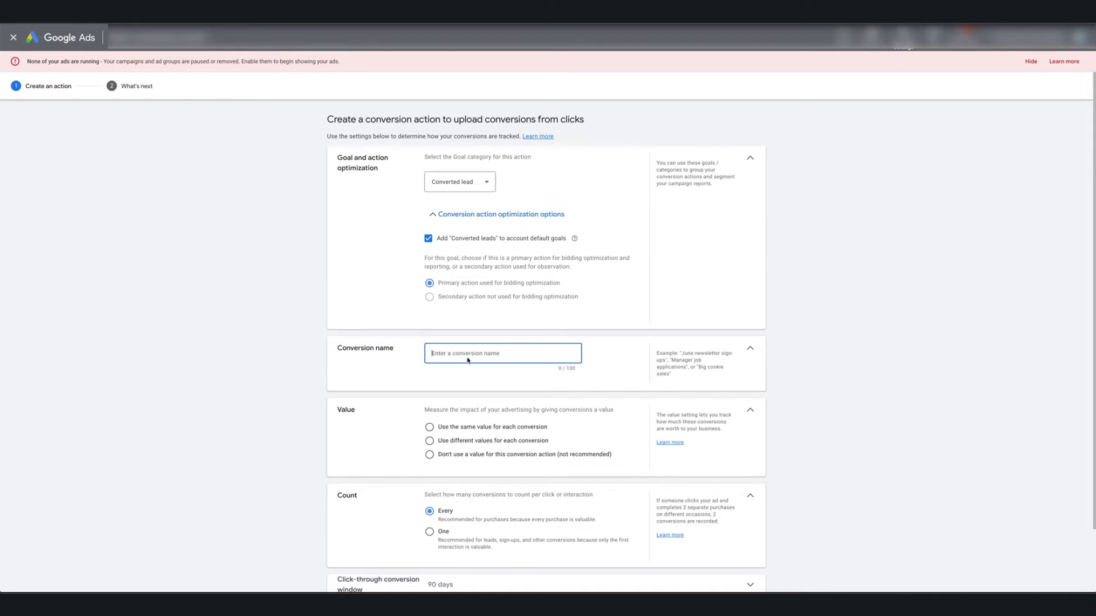
text(Phone Call Lead GHL)
drag(489, 353, 427, 353)
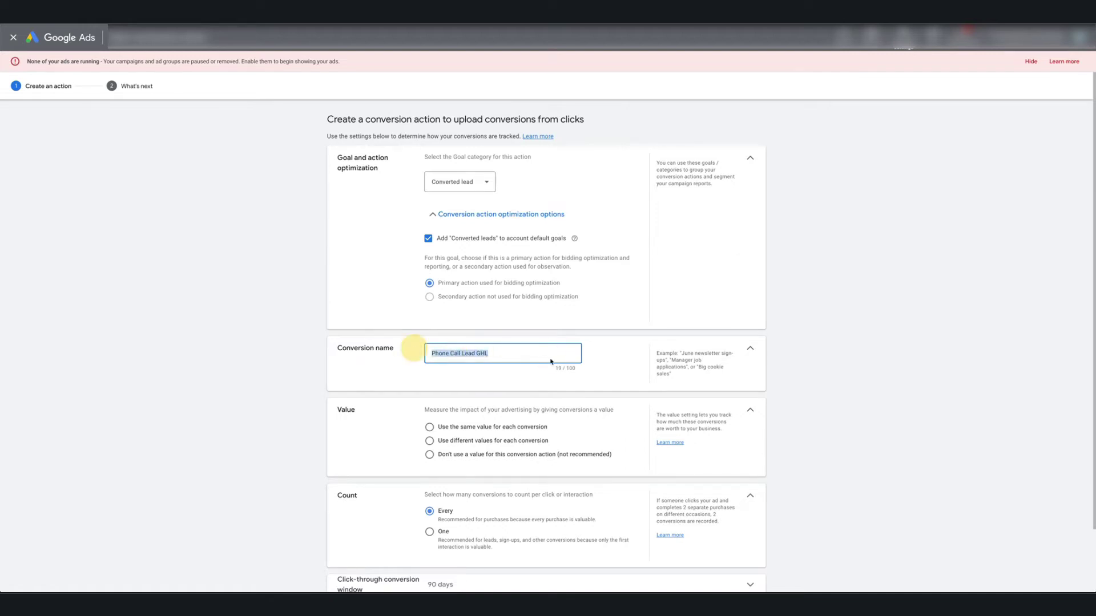
triple_click(527, 350)
Set the conversion action to use no value and to count one conversion per click or interaction
click(511, 456)
scroll(512, 454, down, 2)
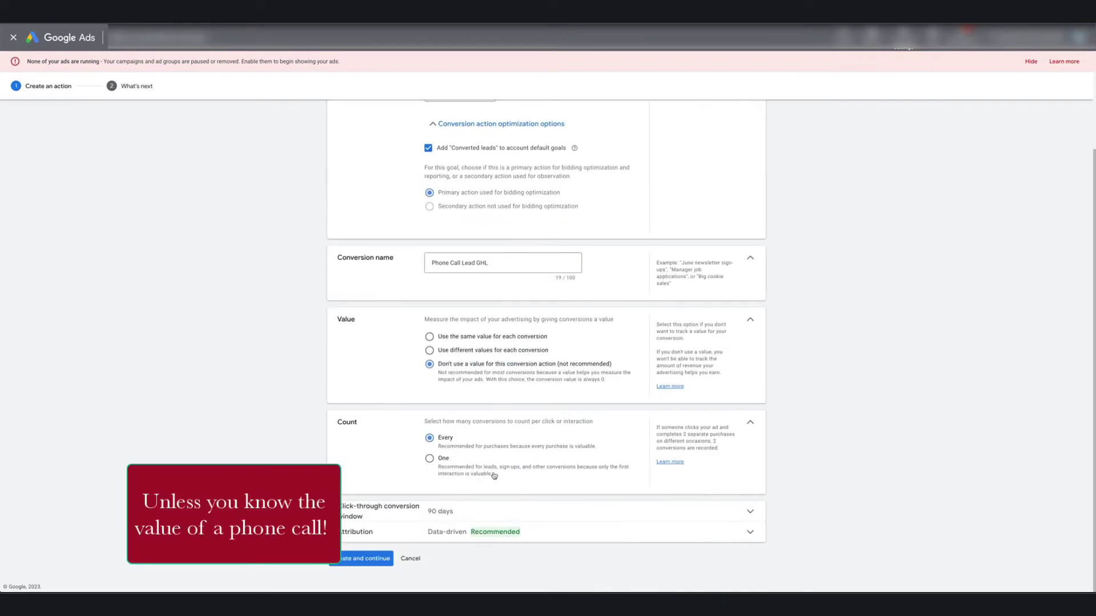
click(430, 459)
Set the attribution model to Last click and create the conversion action
click(481, 531)
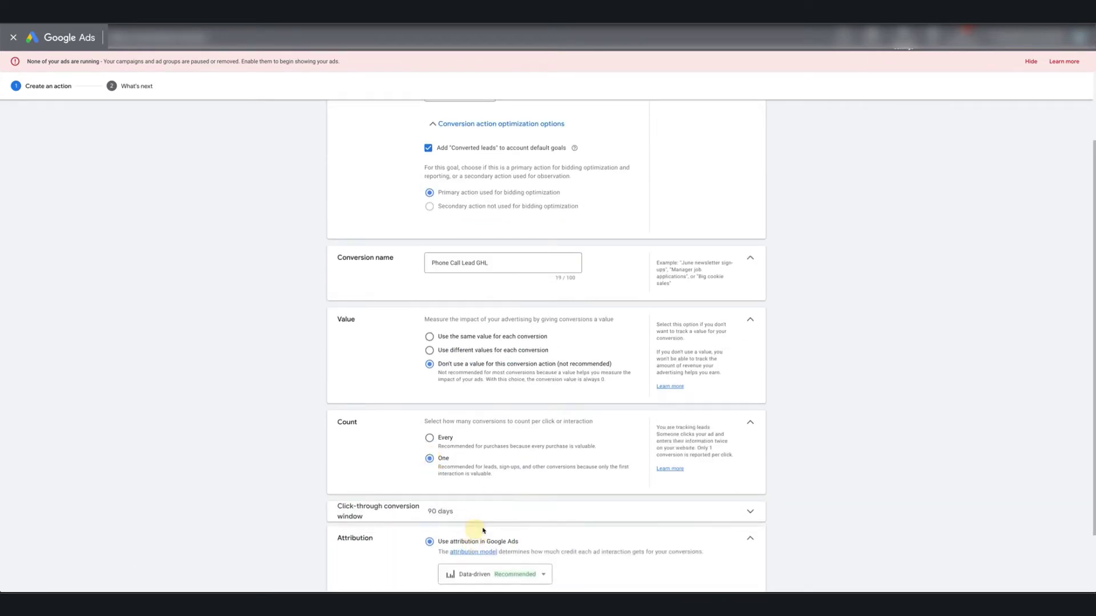
click(487, 496)
click(479, 408)
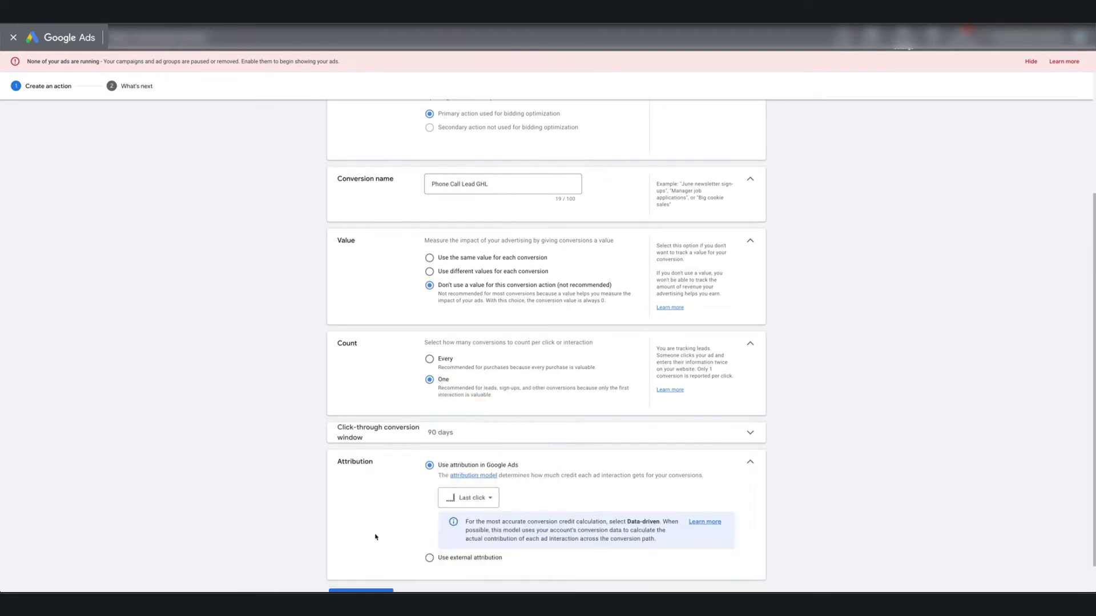
scroll(368, 531, down, 1)
click(357, 558)
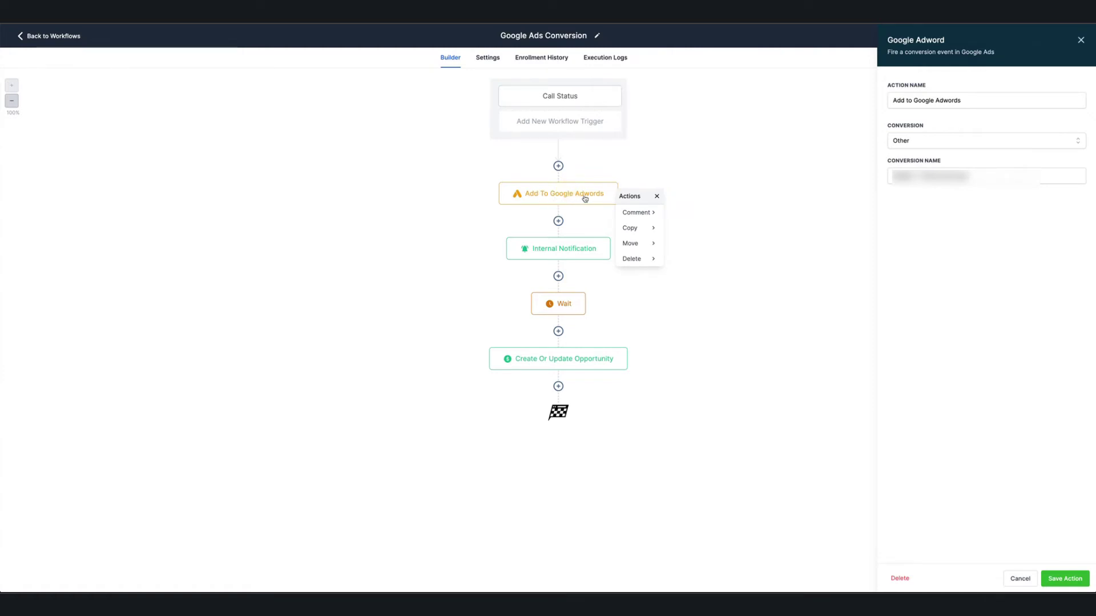
In the workflow's Add To Google Adwords action, try the conversion type Other with Phone Call Lead GHL as the conversion name
click(931, 141)
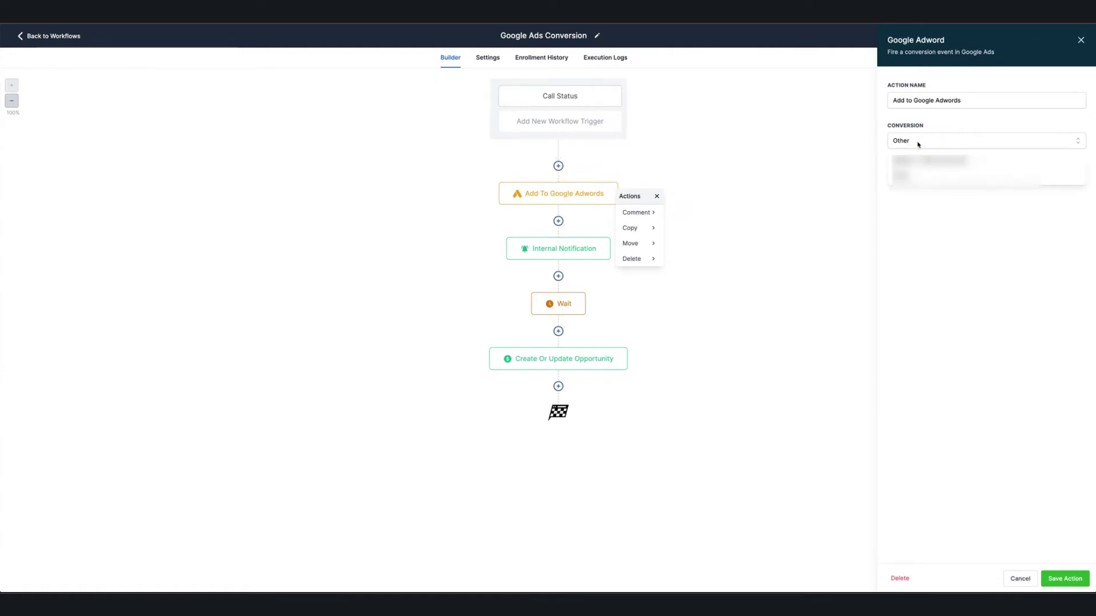
click(902, 176)
click(890, 171)
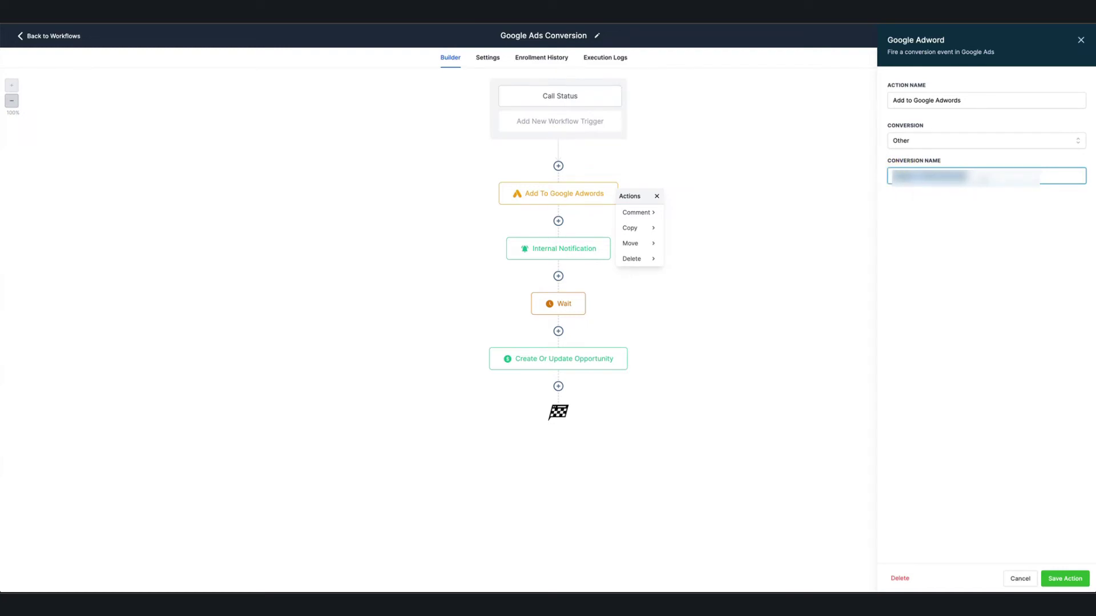
key(ctrl+a)
text(conversionabc)
drag(981, 176, 807, 173)
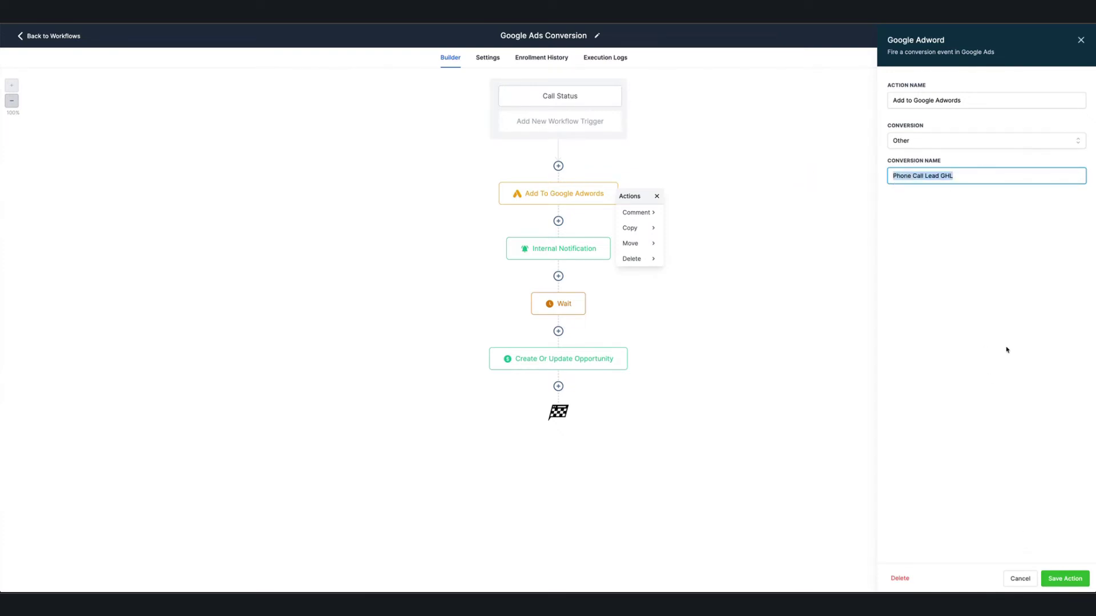
click(913, 260)
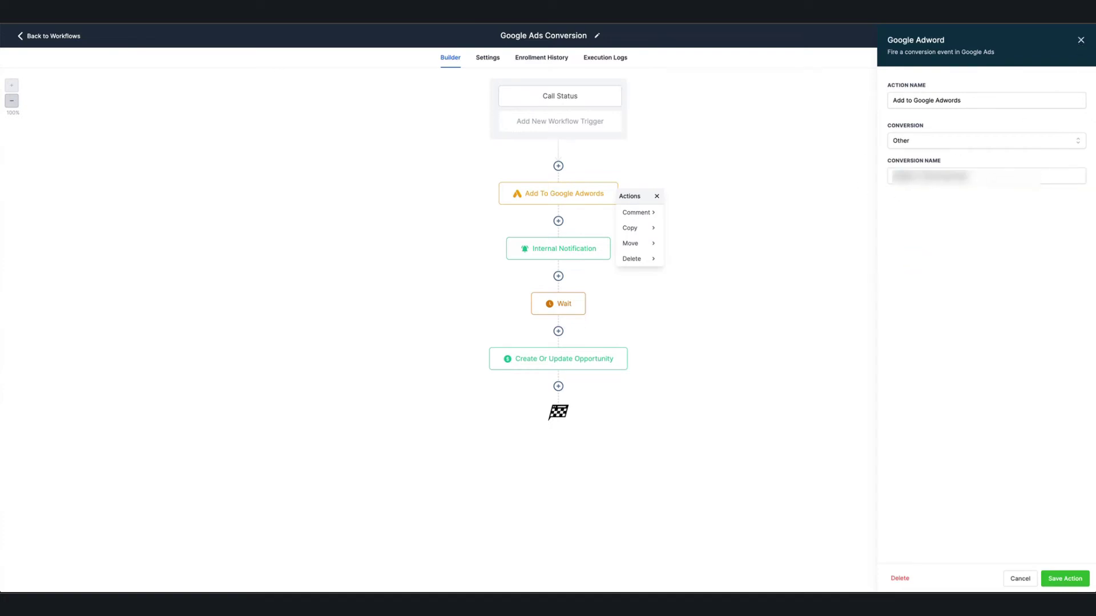
Review the Call Status trigger's call direction and number pool filters, close it unchanged, and return to the workflow list
click(560, 97)
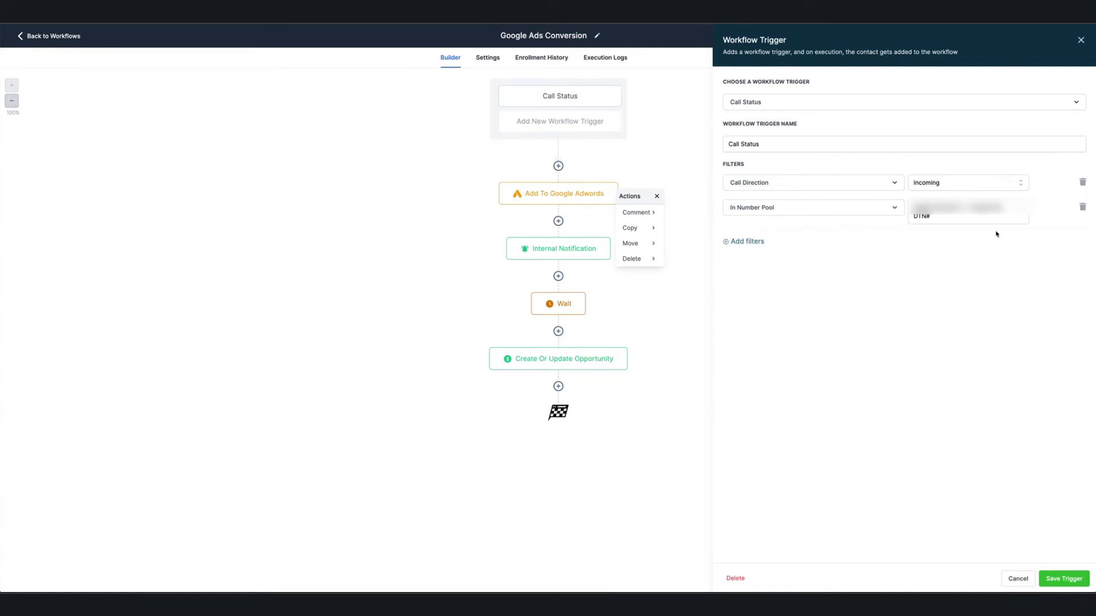
click(1081, 40)
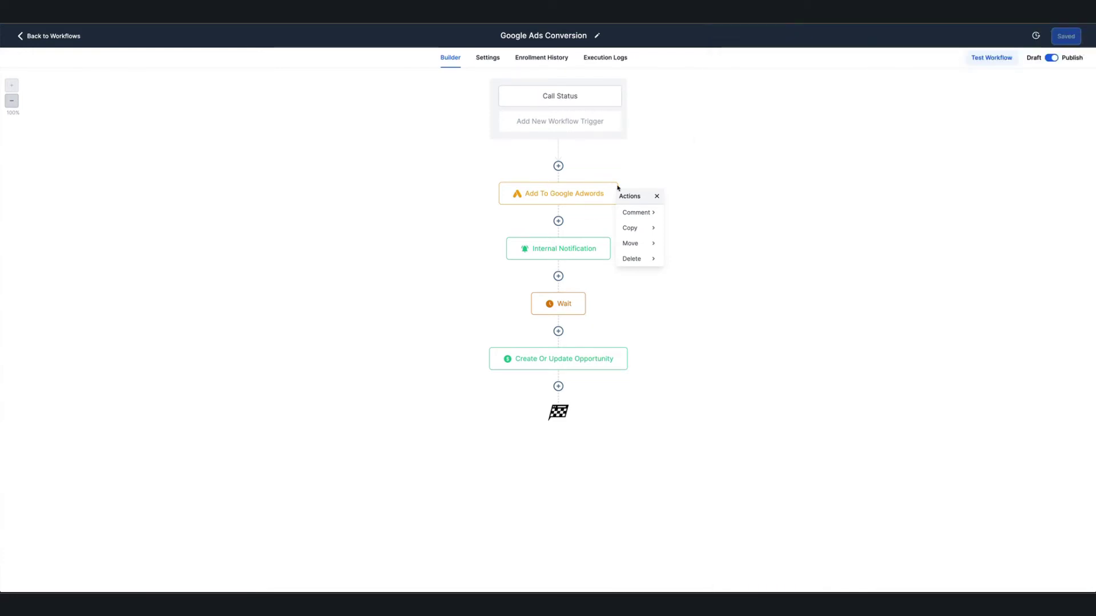
click(488, 243)
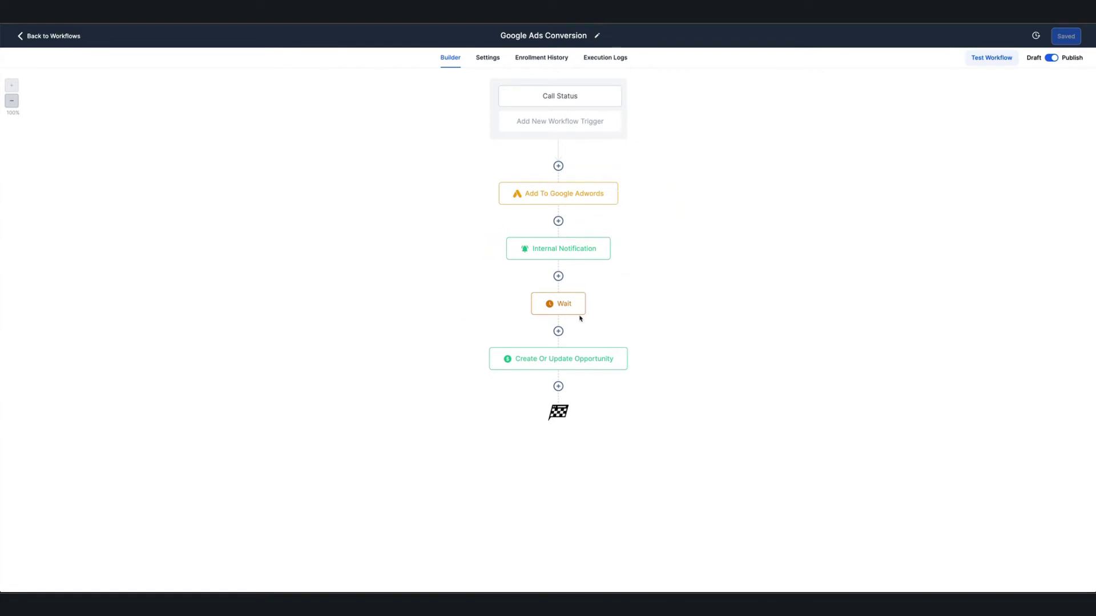
click(51, 37)
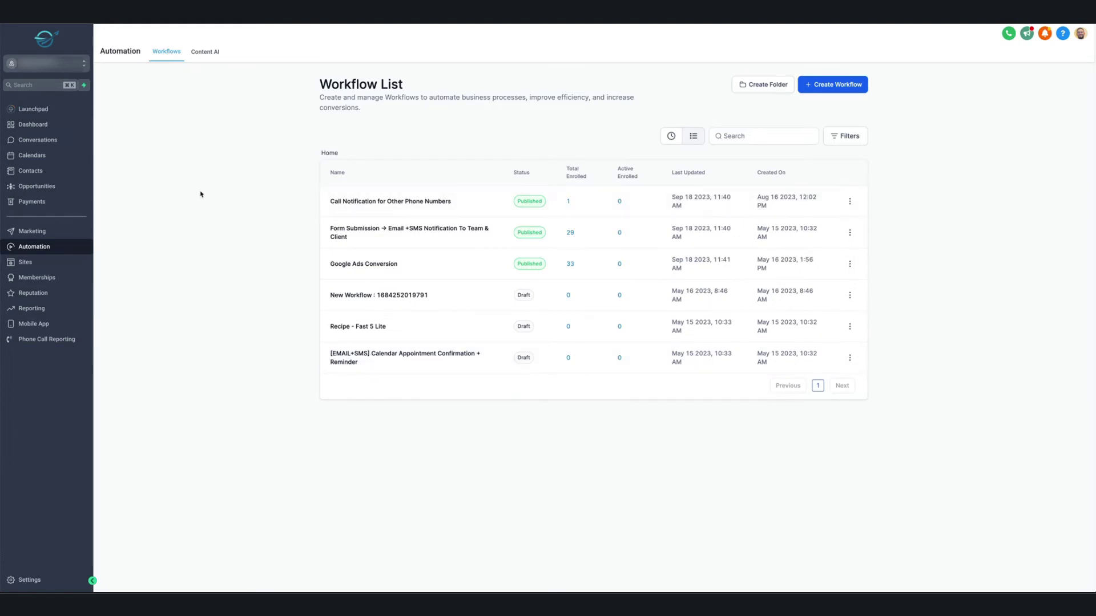
Open the Call Notification for Other Phone Numbers workflow and check the call direction and phone number filters of its Call Status trigger
click(331, 198)
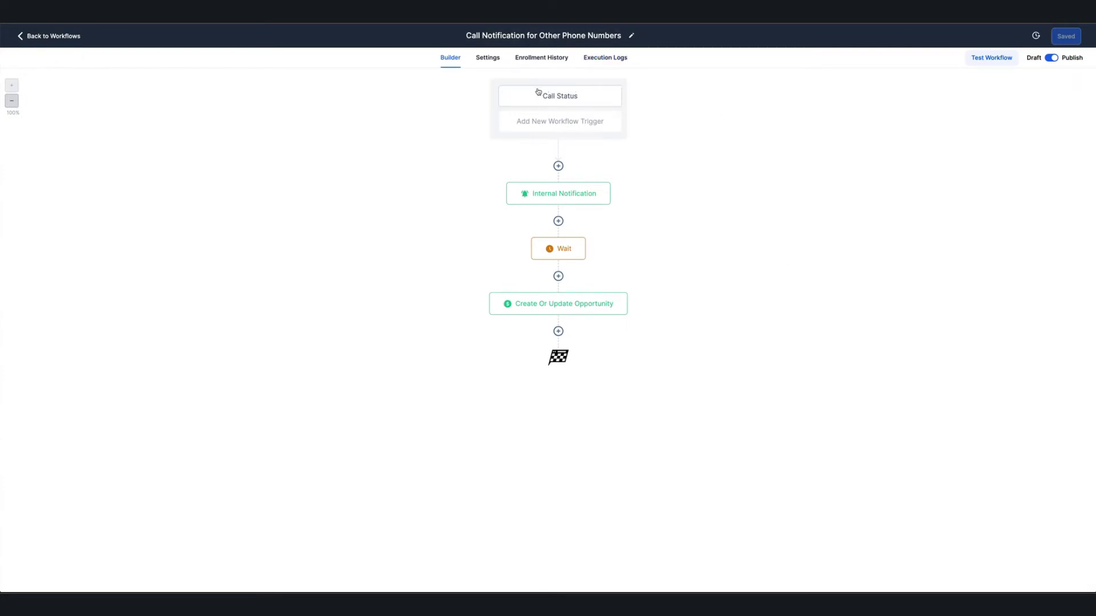
click(608, 104)
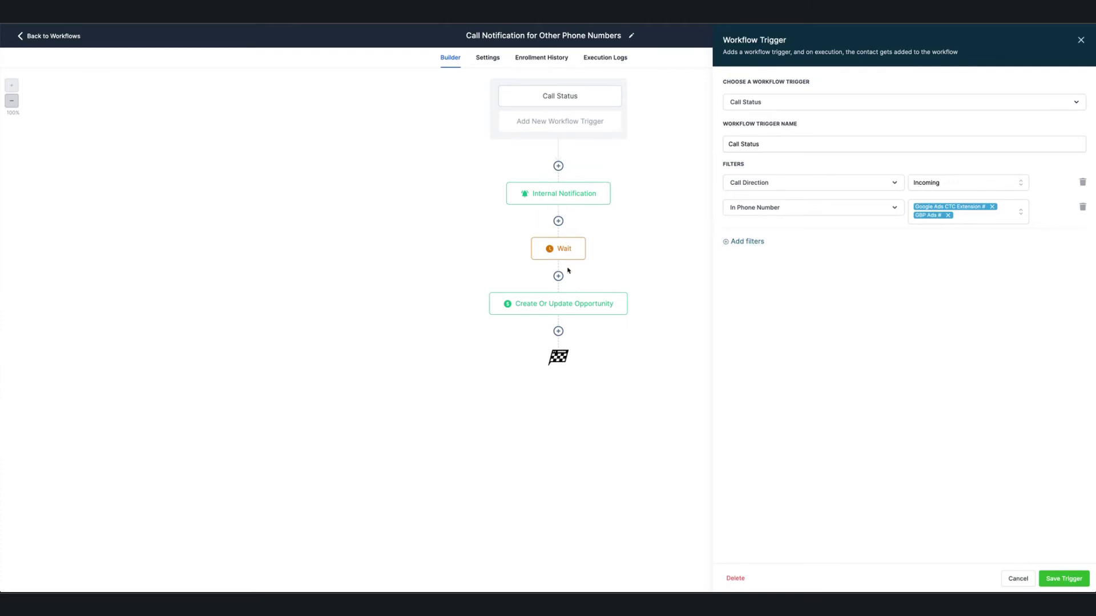
click(1081, 40)
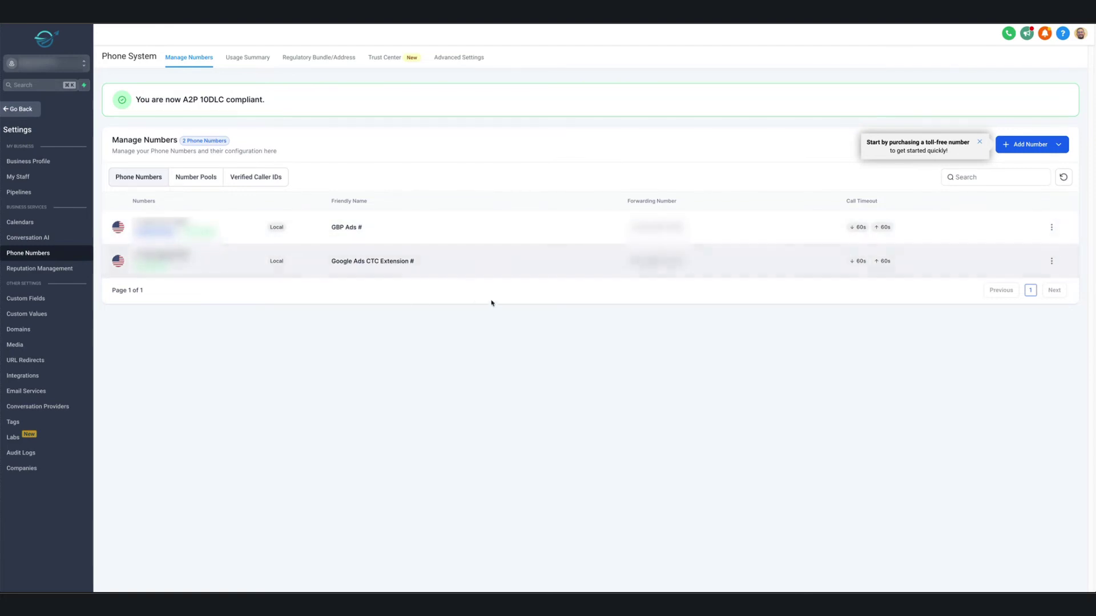
Identify the Google Ads CTC Extension # entry among the managed phone numbers
triple_click(376, 260)
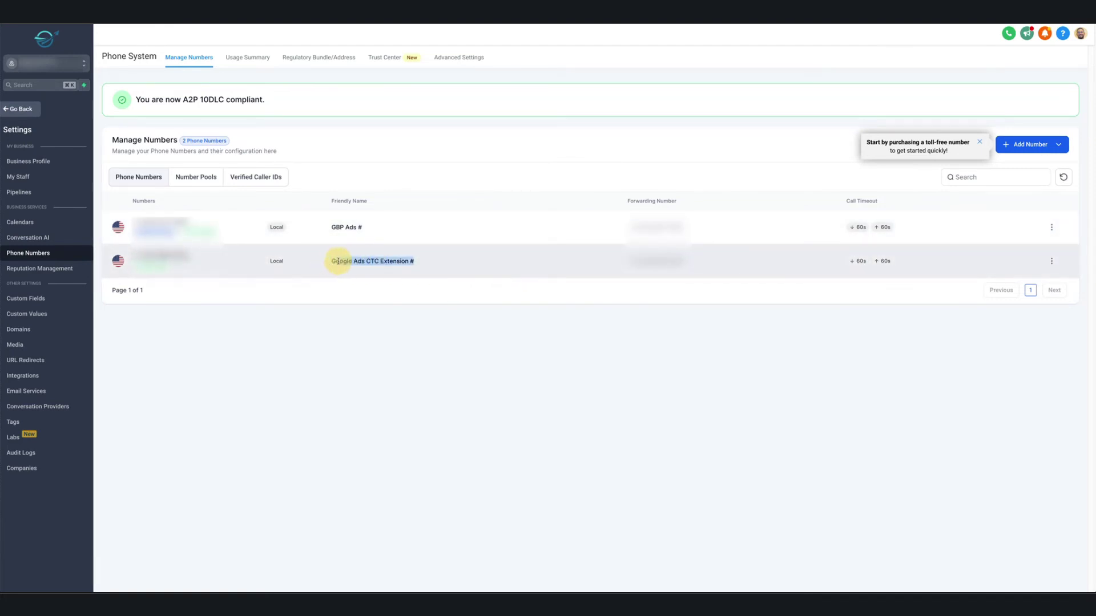
click(444, 261)
triple_click(444, 262)
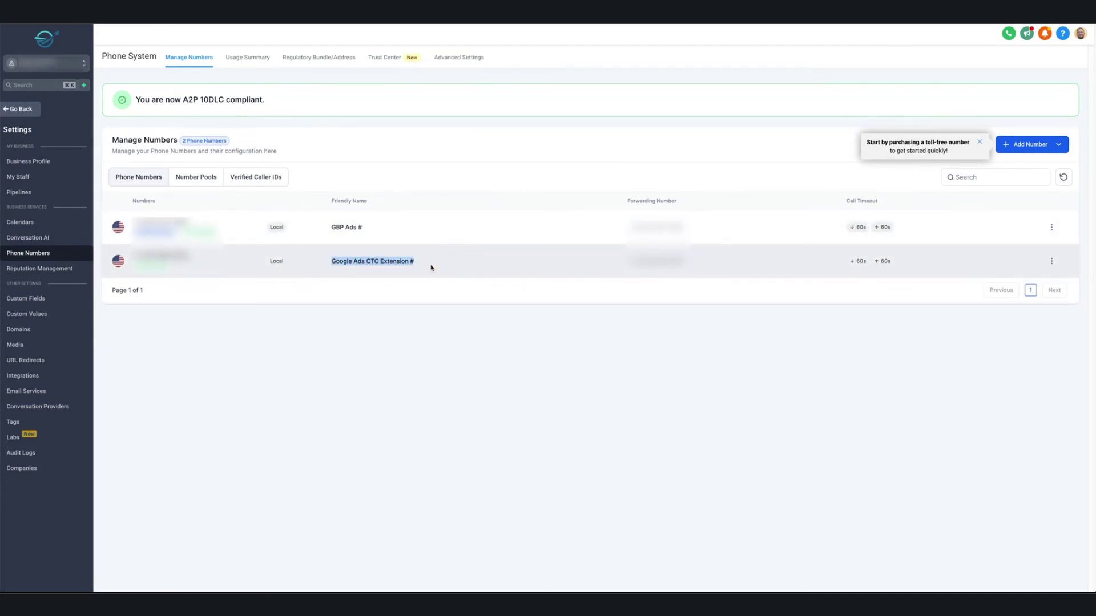
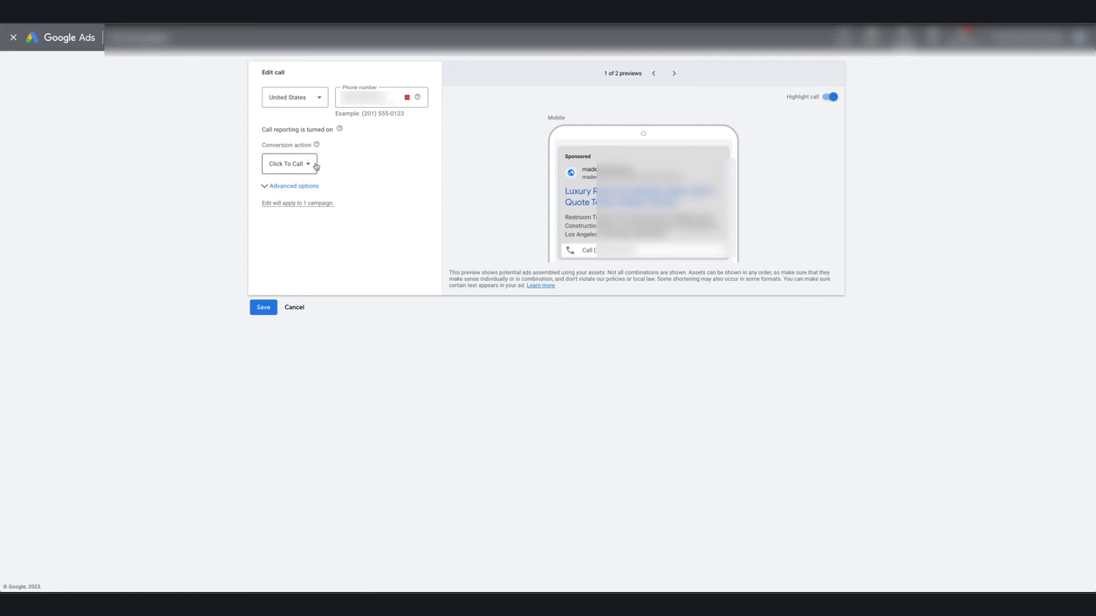
From the call asset's conversion options, start a Phone calls conversion action for calls from call extensions or call-only ads and open its call length setting
click(317, 166)
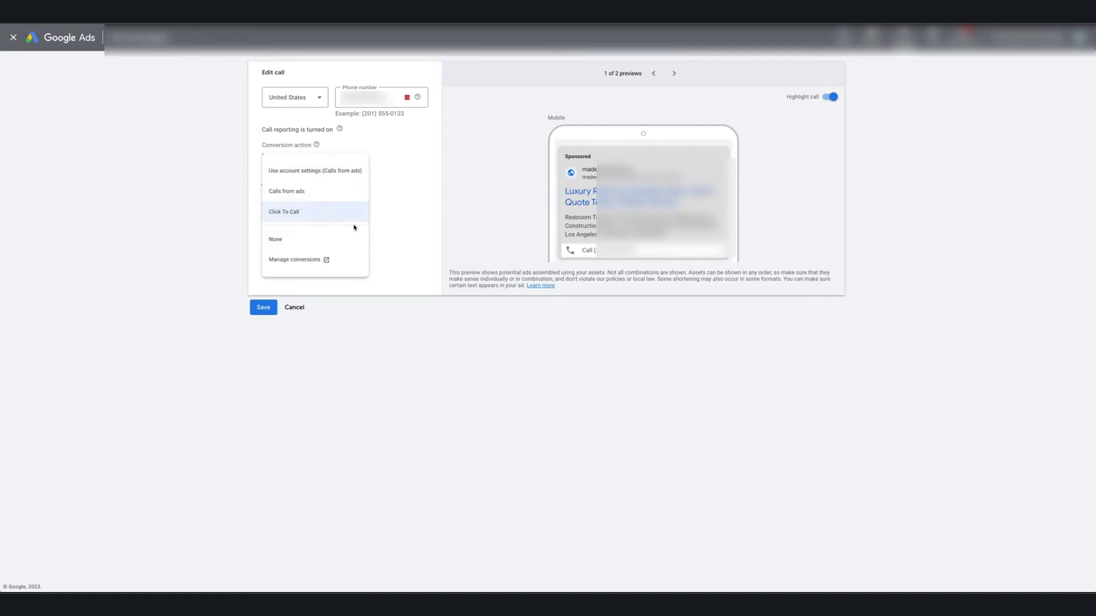
click(327, 261)
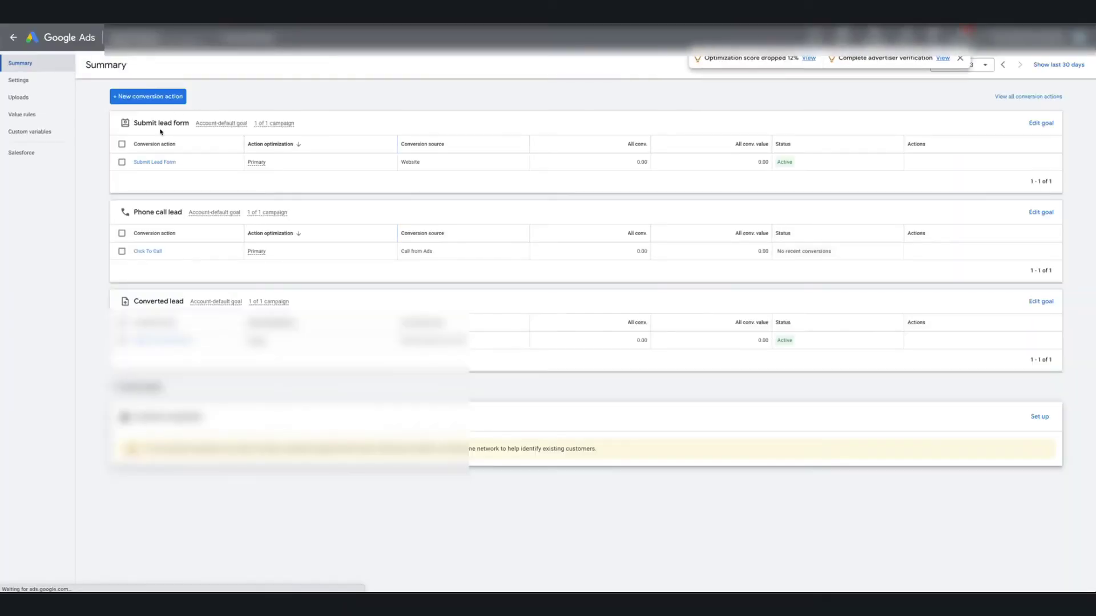
click(168, 98)
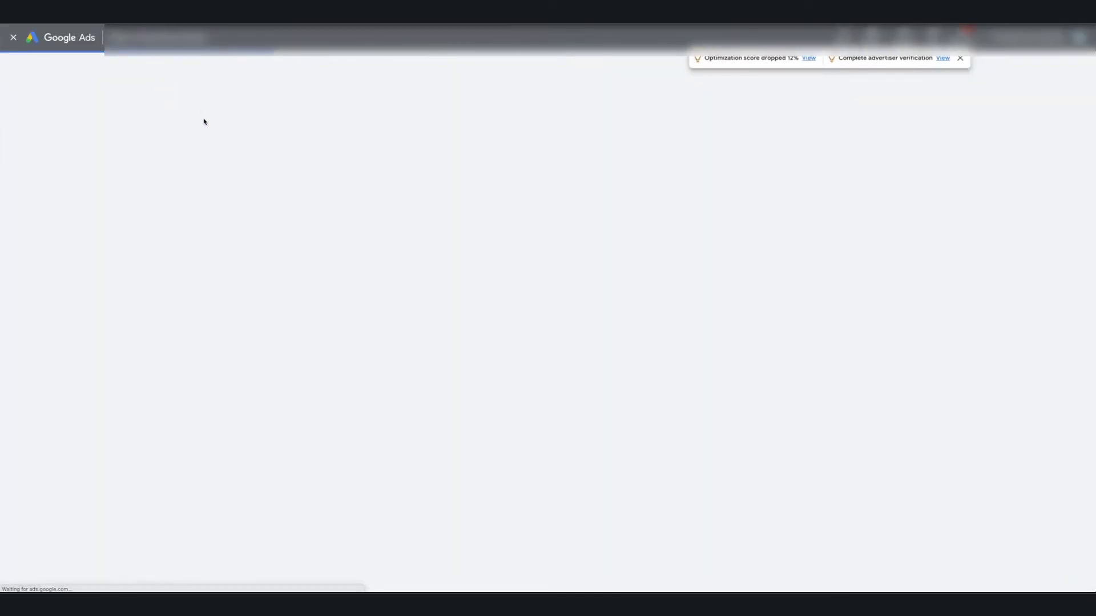
click(603, 164)
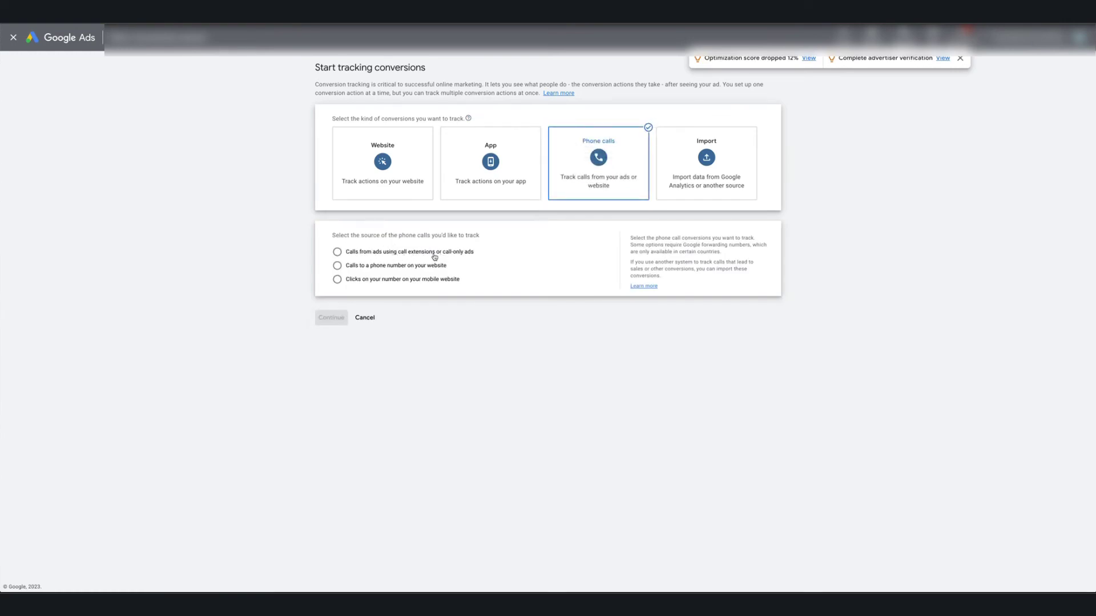
click(455, 254)
click(334, 314)
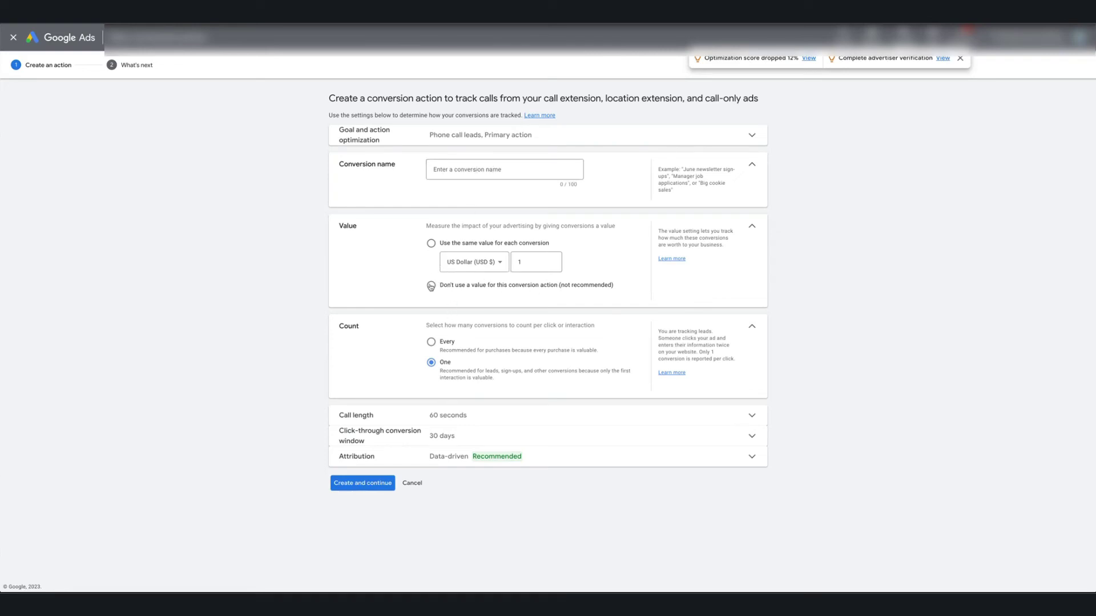
click(452, 420)
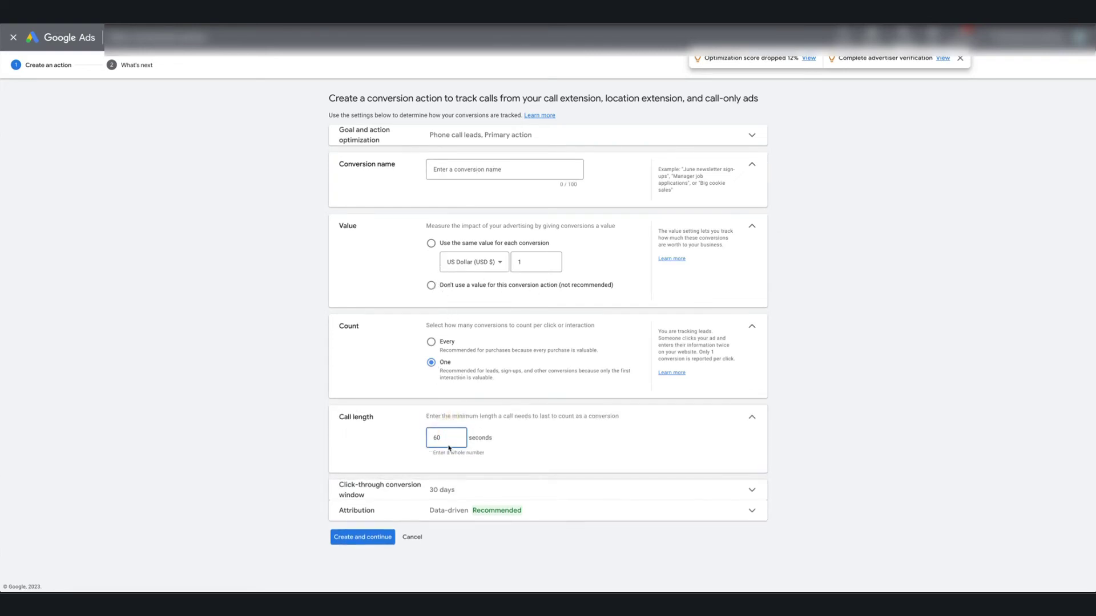
click(406, 436)
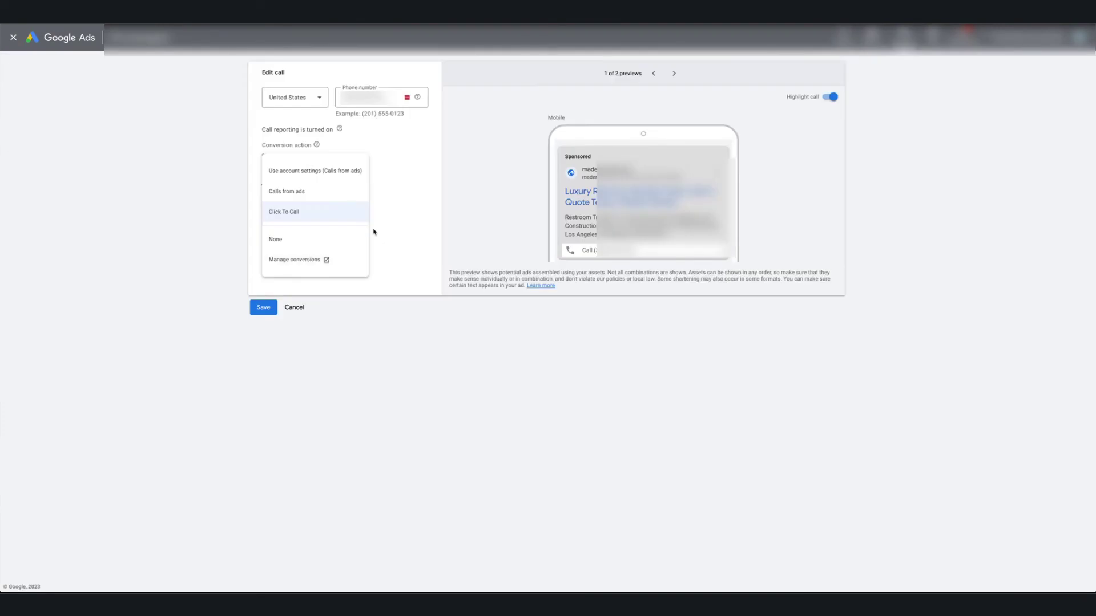
Expand the call asset's advanced options and examine which conversion actions can be assigned to it
click(409, 188)
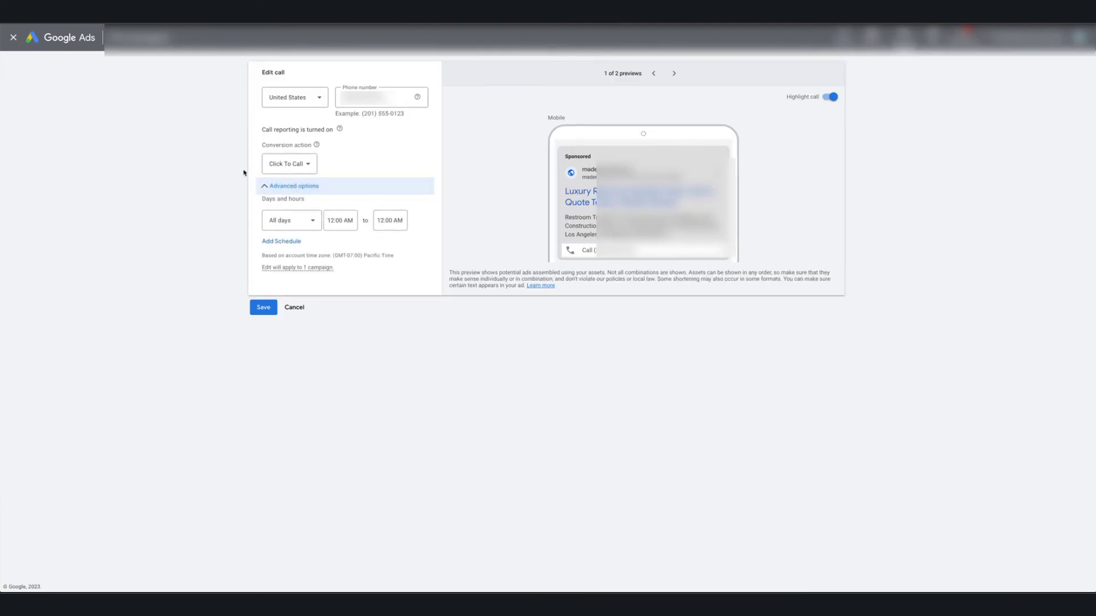
click(294, 165)
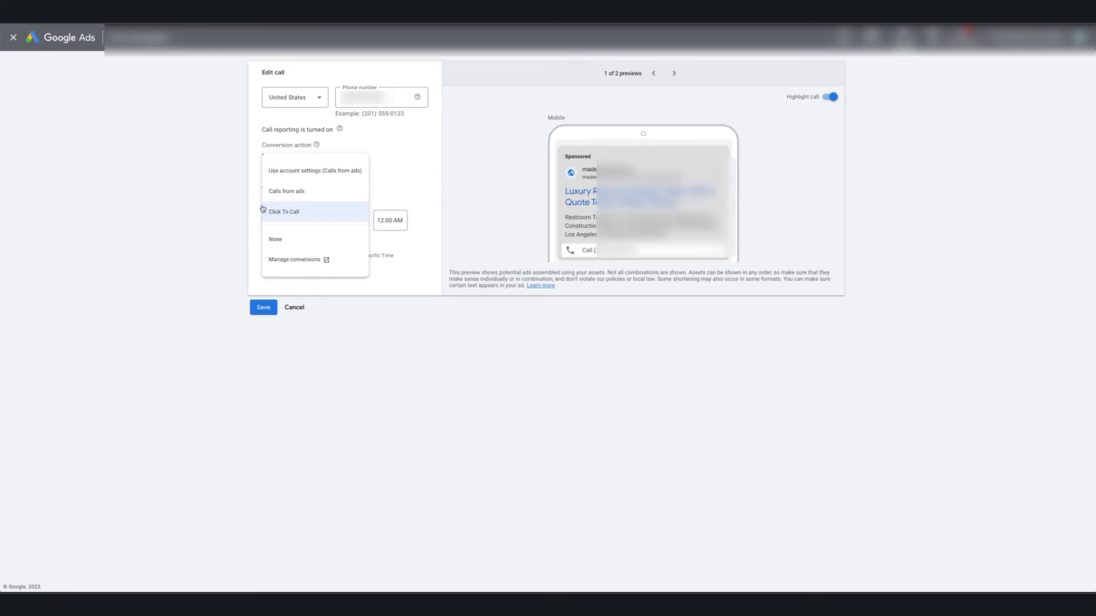
click(232, 207)
Leave the call asset's conversion action choices, switch to the Google Business Profile on Google Search, and open its advanced profile settings
click(558, 182)
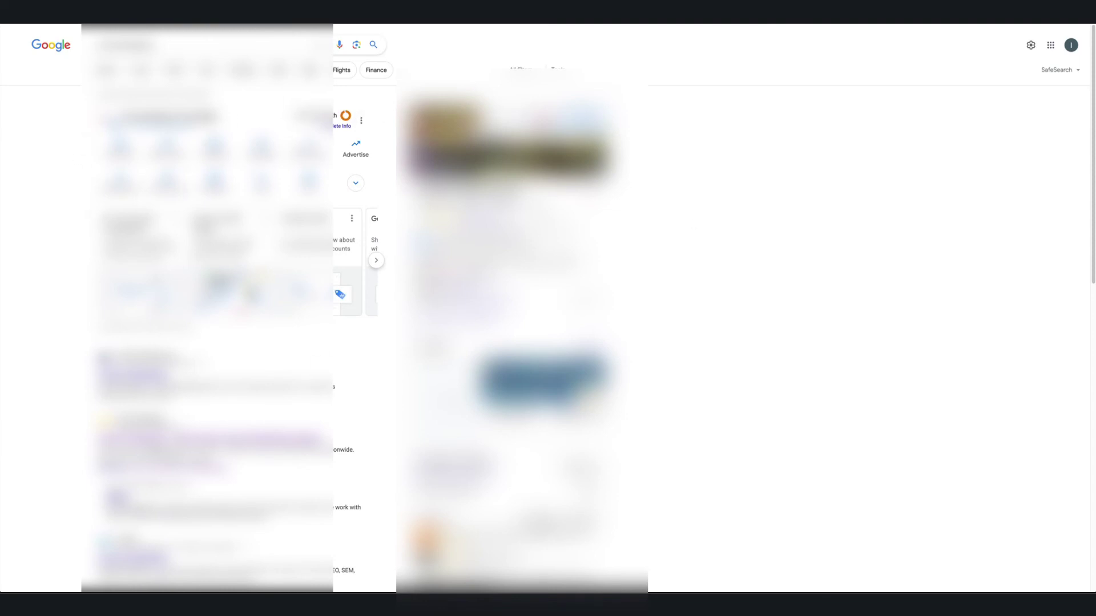
click(361, 121)
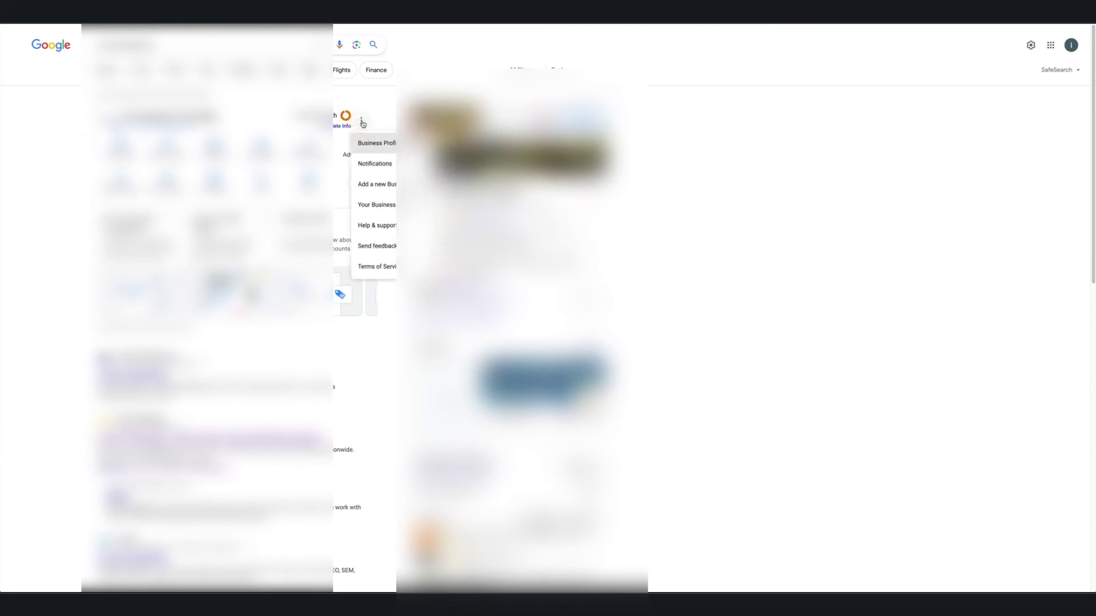
click(379, 144)
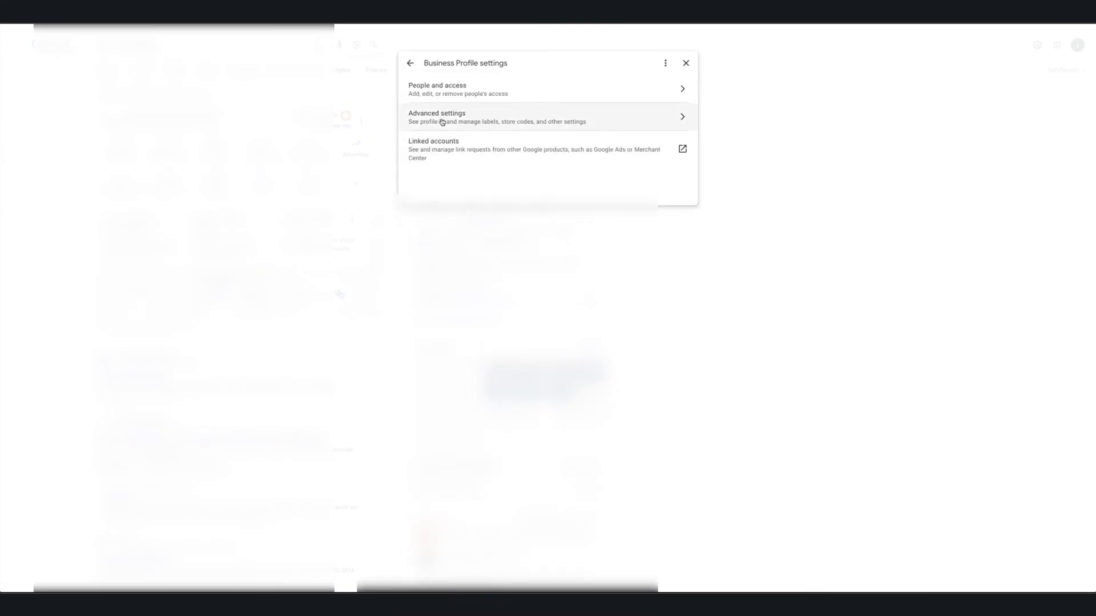
click(443, 122)
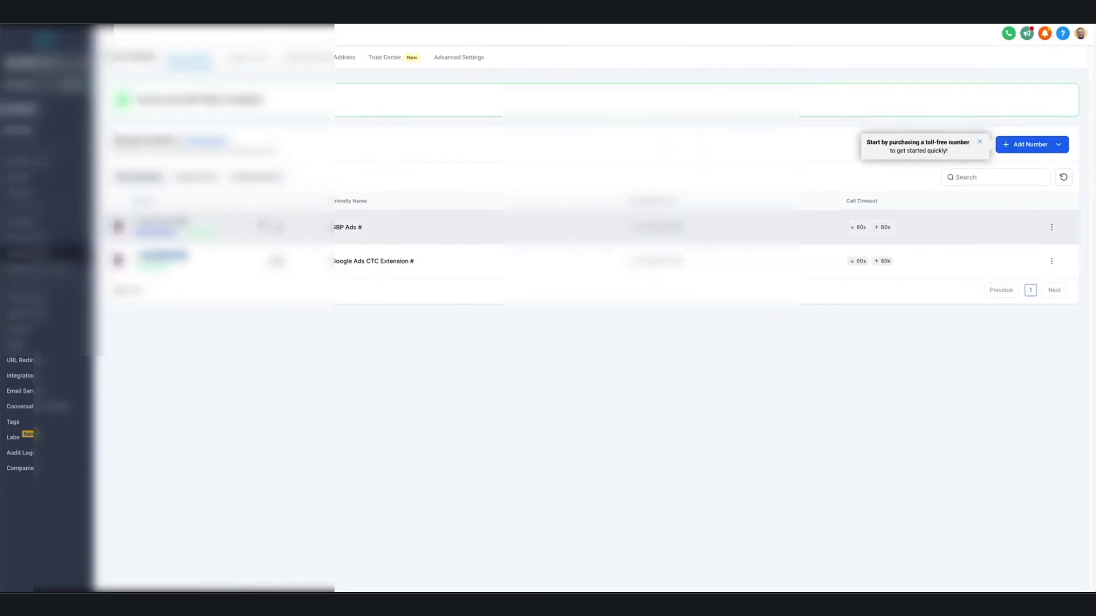
Identify the GBP Ads # entry among the managed phone numbers, and show the legacy location assets in Google Ads
drag(379, 229, 321, 228)
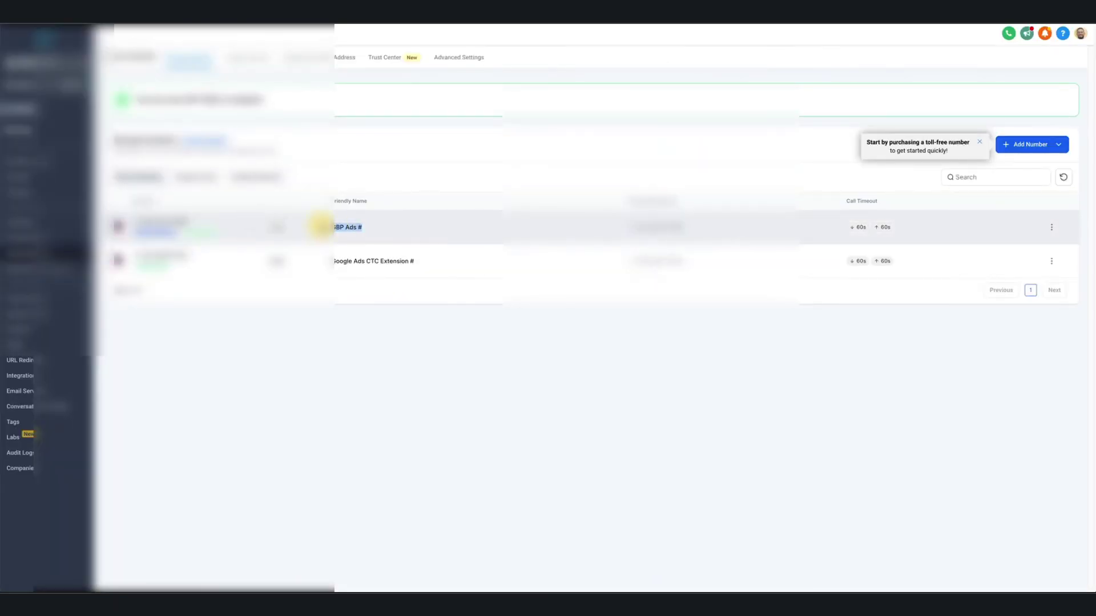
click(390, 230)
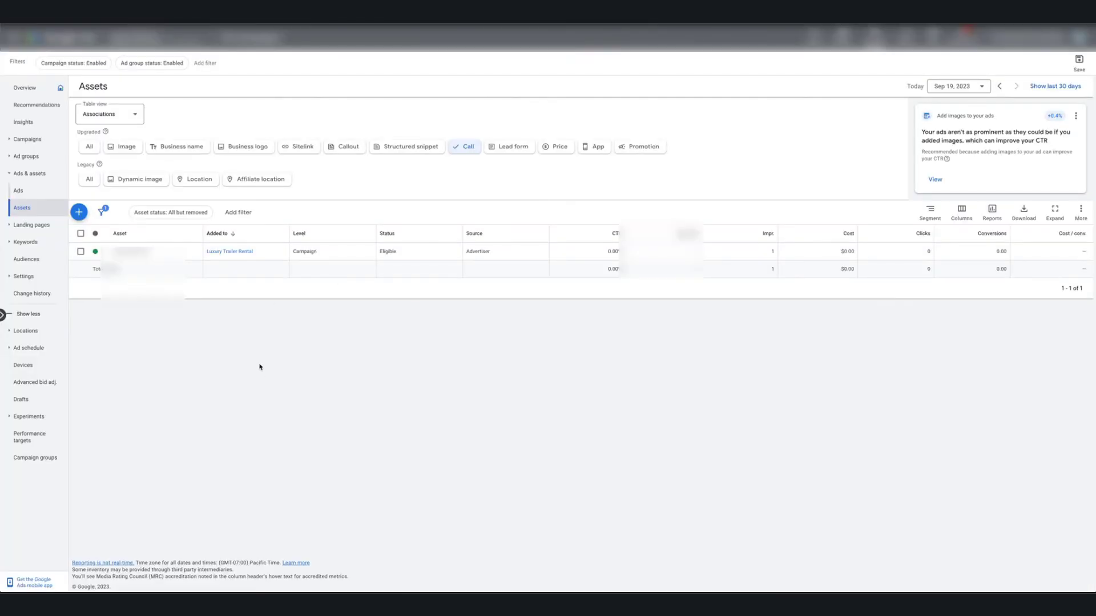
click(214, 181)
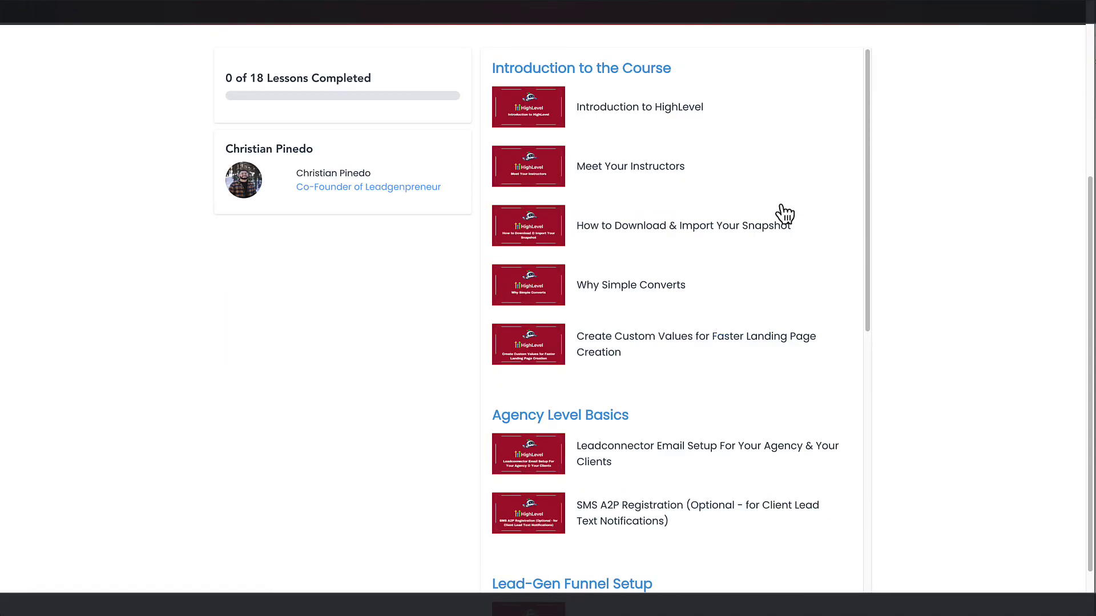
Review the HighLevel course outline through the Setting Up Conversion Tracking & Lead Notification Automations lessons
scroll(782, 217, down, 3)
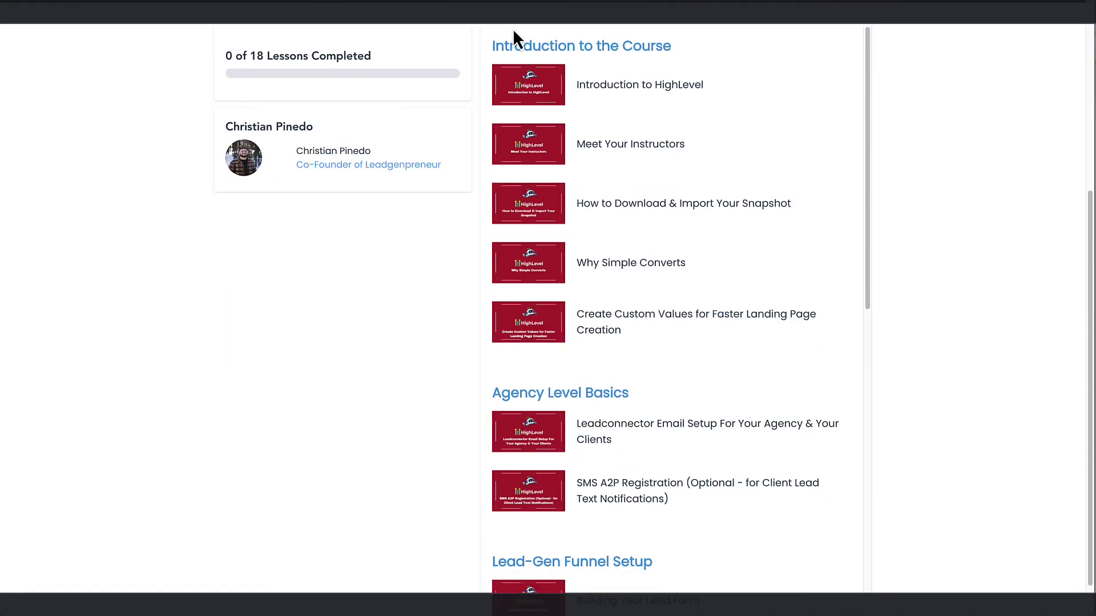
scroll(834, 345, down, 8)
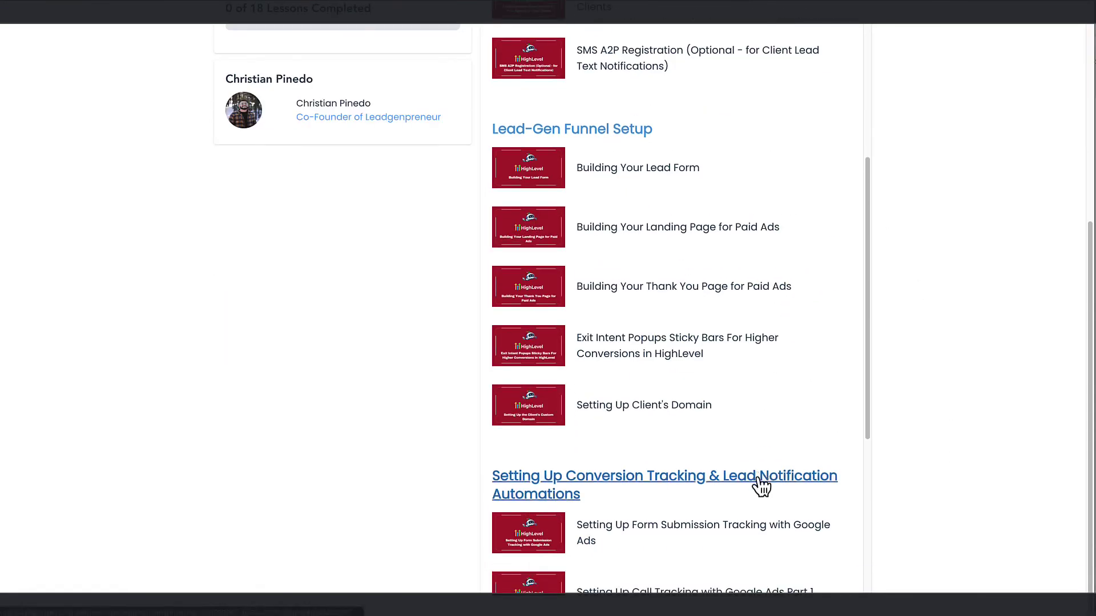
scroll(712, 355, down, 1)
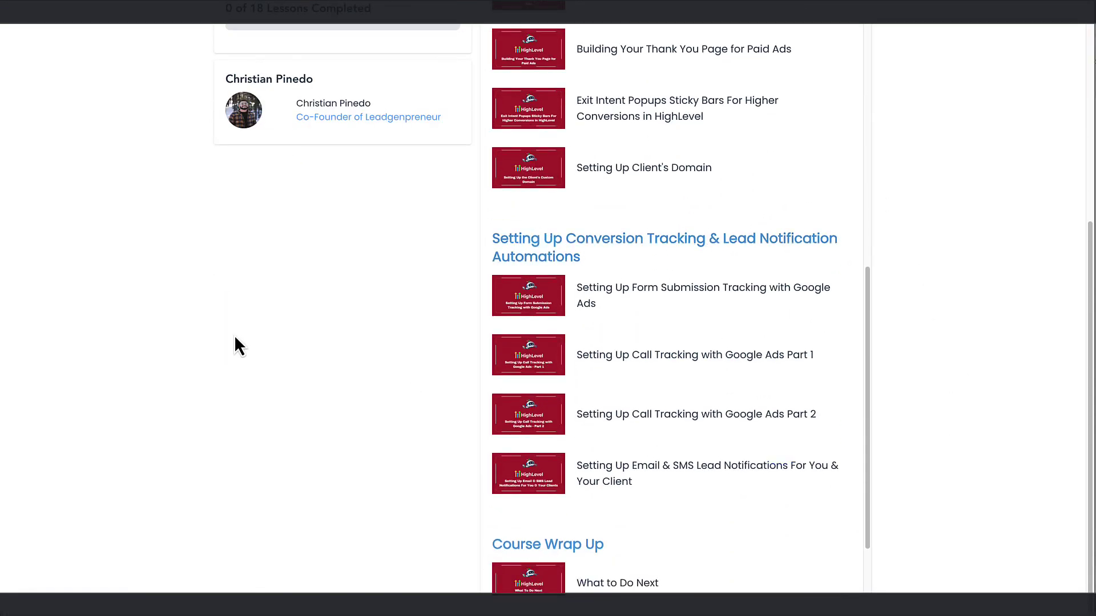